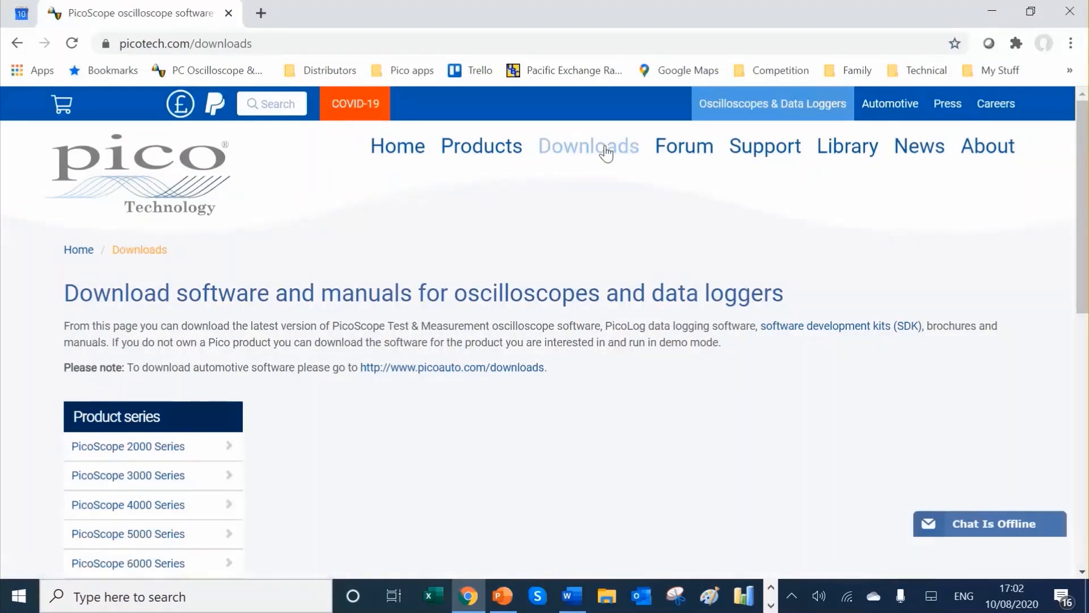
# - List the software downloads for the PicoScope 2204A in the PicoScope 2000 Series
pyautogui.click(119, 454)
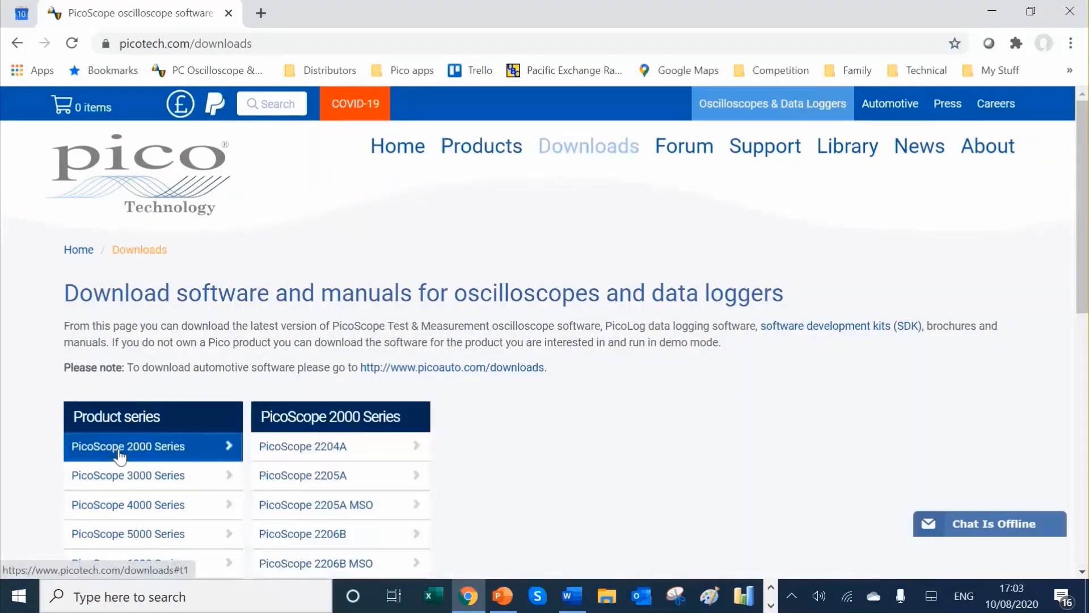
pyautogui.click(302, 448)
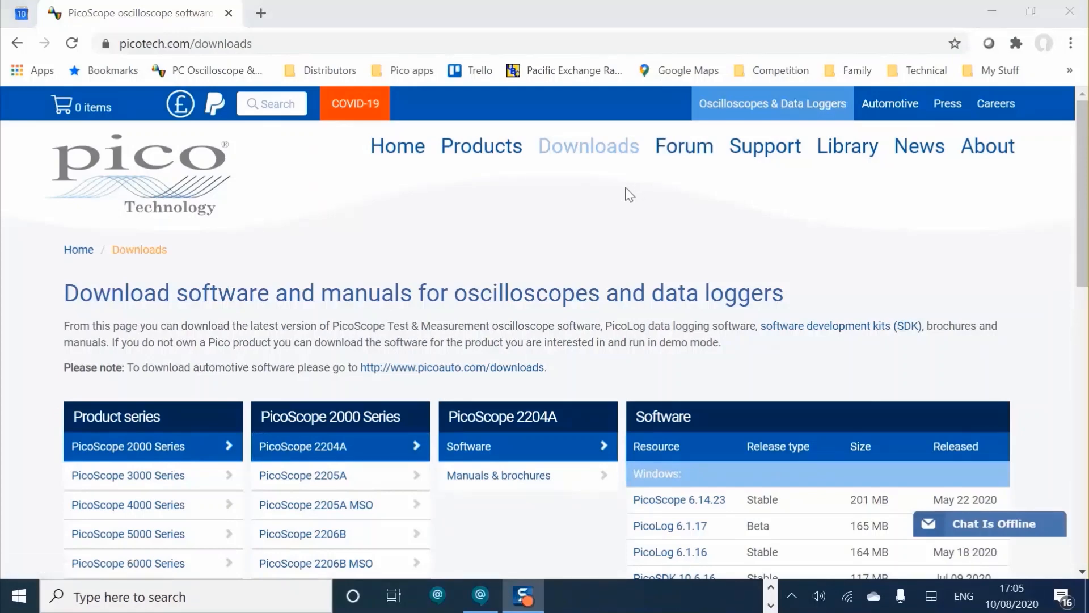
pyautogui.scroll(-6, 623, 190)
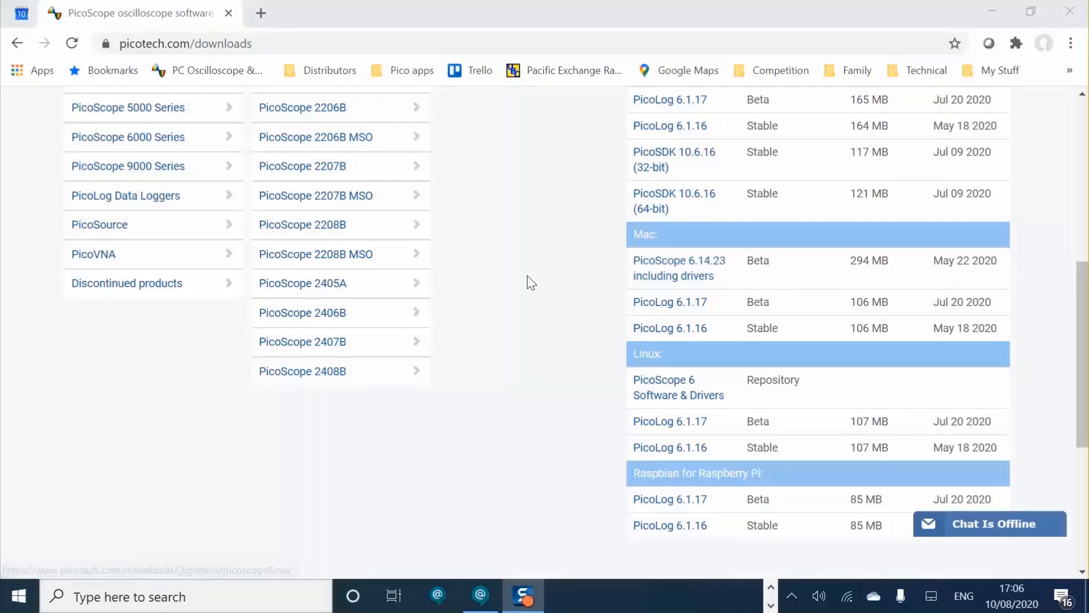
pyautogui.scroll(5, 528, 278)
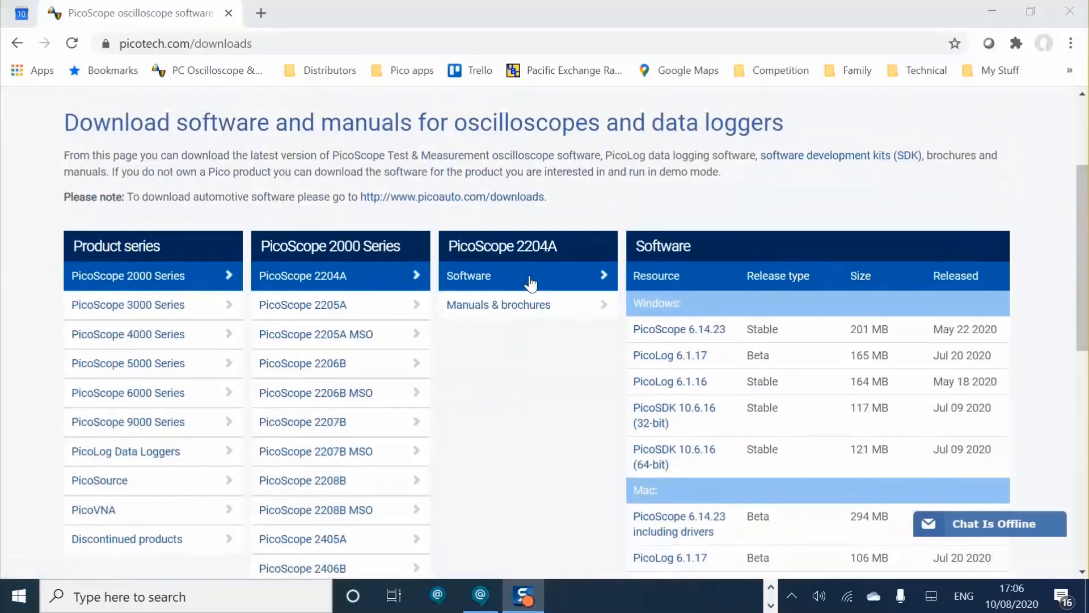
# - Download the stable Windows release of PicoScope 6.14.23
pyautogui.click(670, 335)
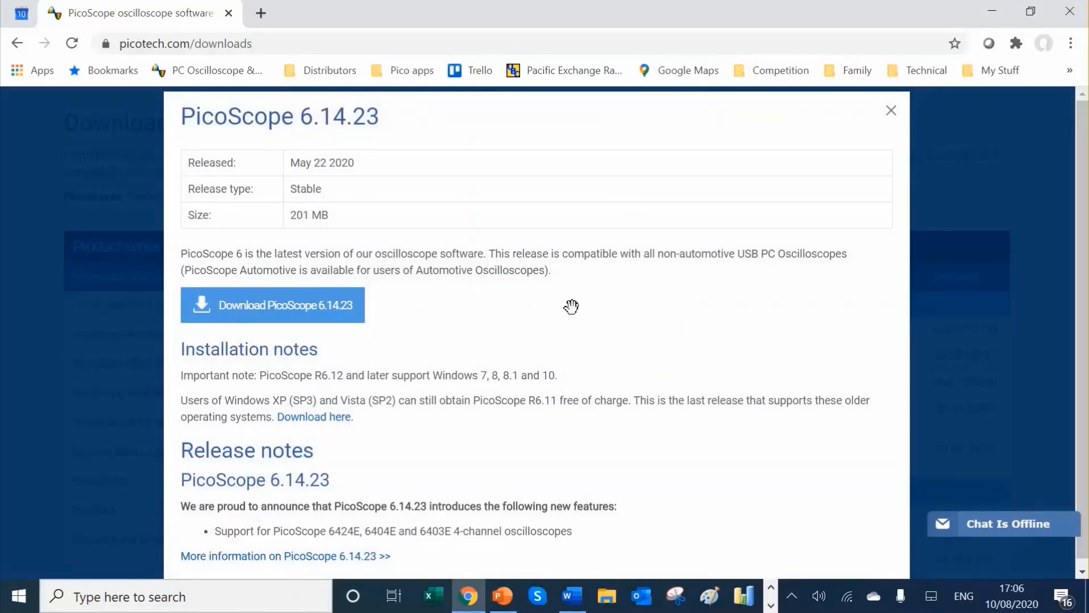
pyautogui.click(274, 311)
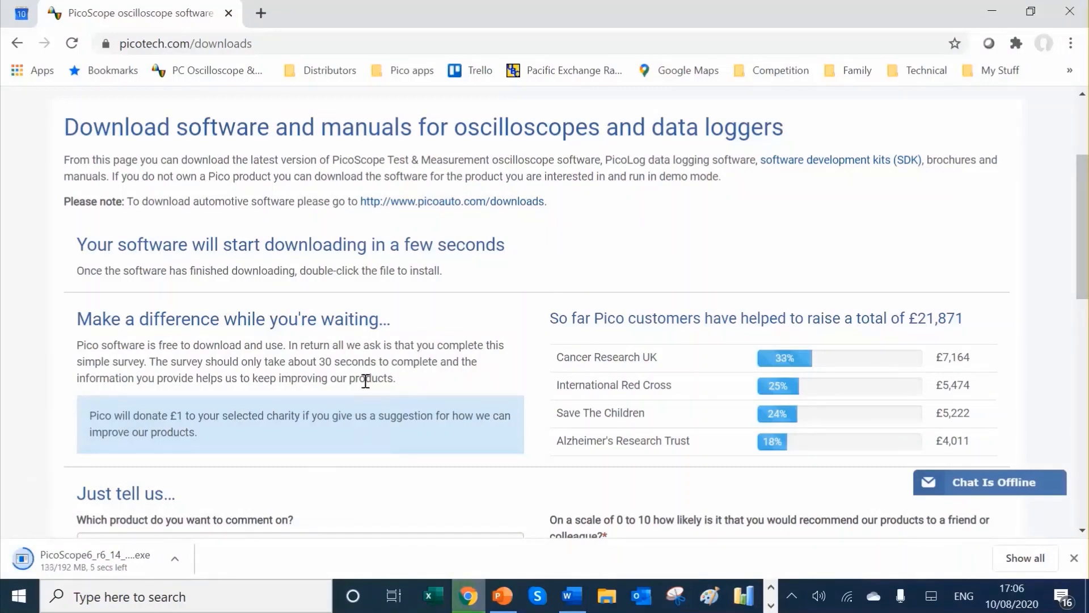
pyautogui.scroll(-3, 366, 380)
pyautogui.scroll(5, 365, 382)
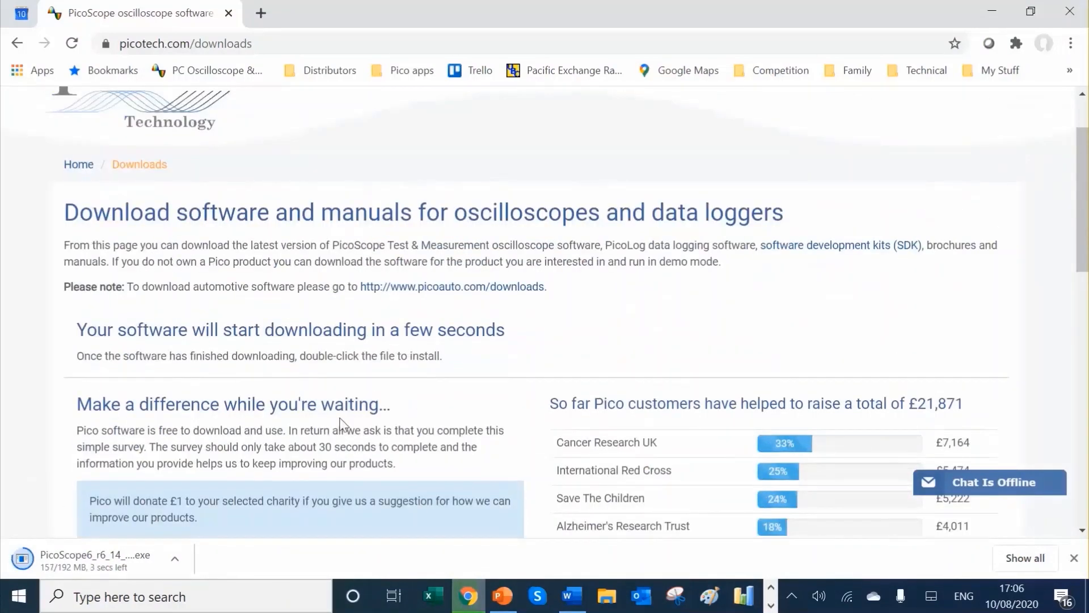
pyautogui.scroll(2, 341, 423)
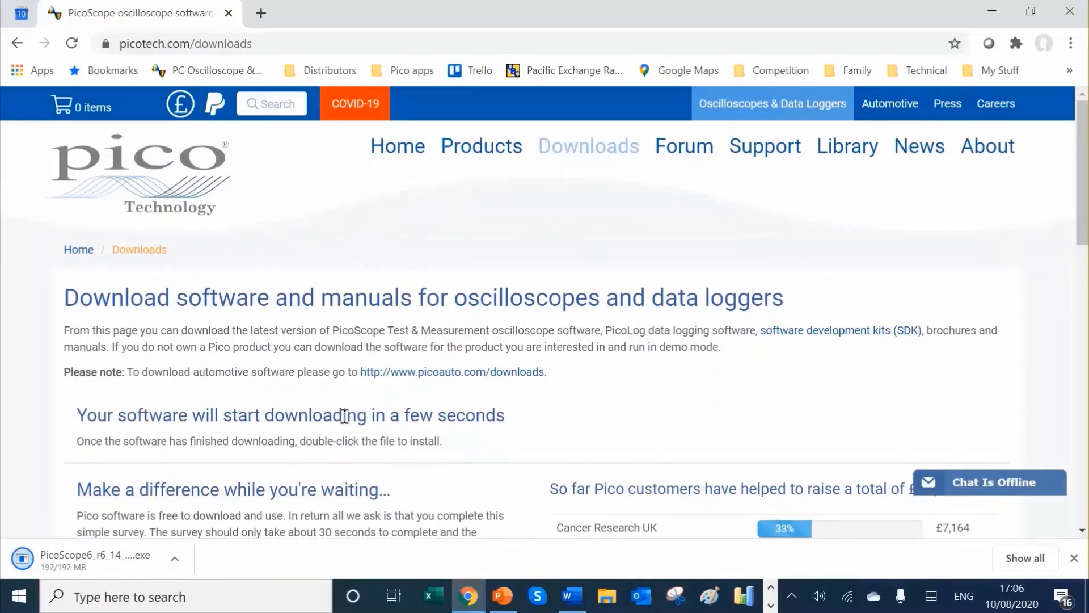
# - Run the downloaded PicoScope 6 installer and complete the setup with the Modify option
pyautogui.click(176, 558)
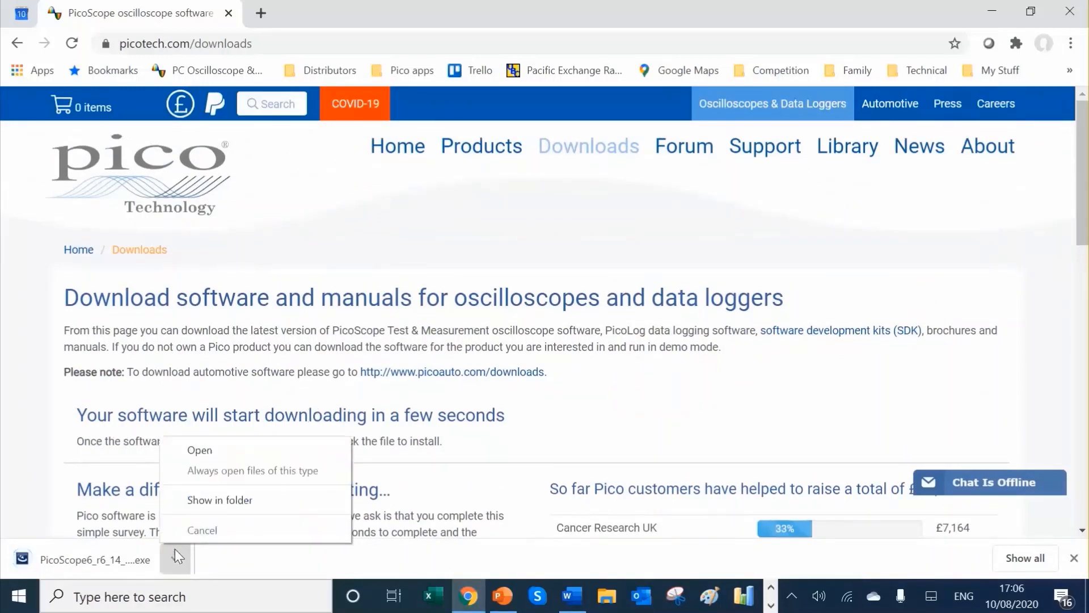
pyautogui.click(215, 445)
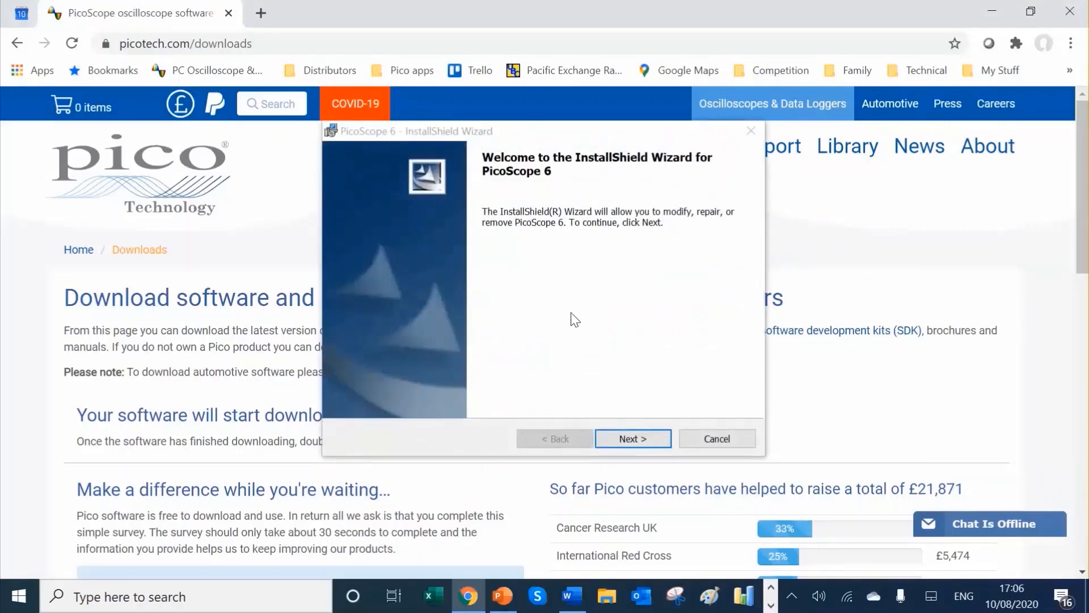
pyautogui.click(634, 440)
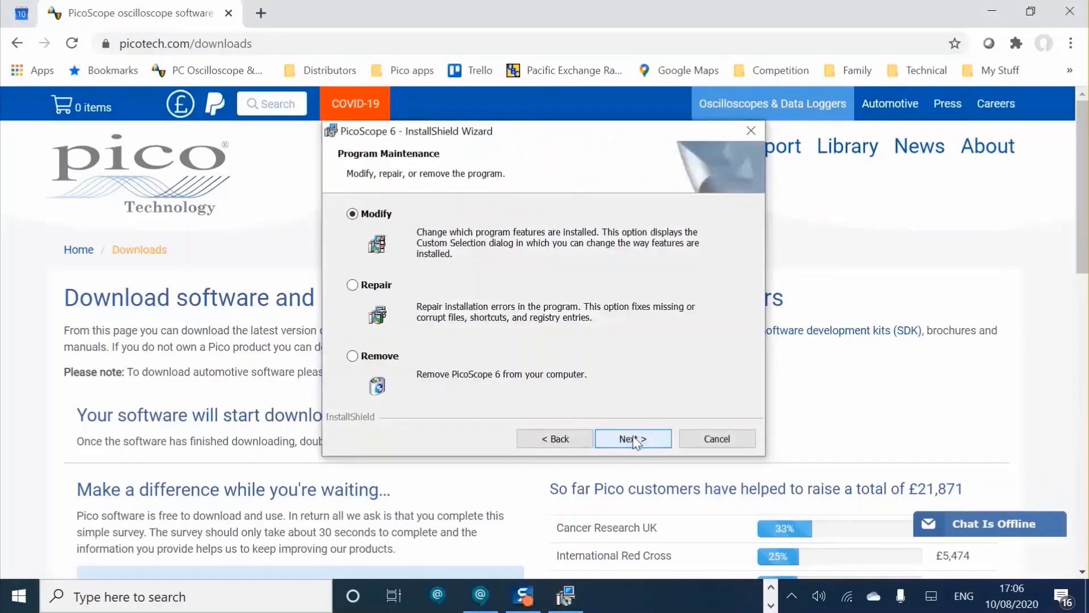
pyautogui.click(634, 440)
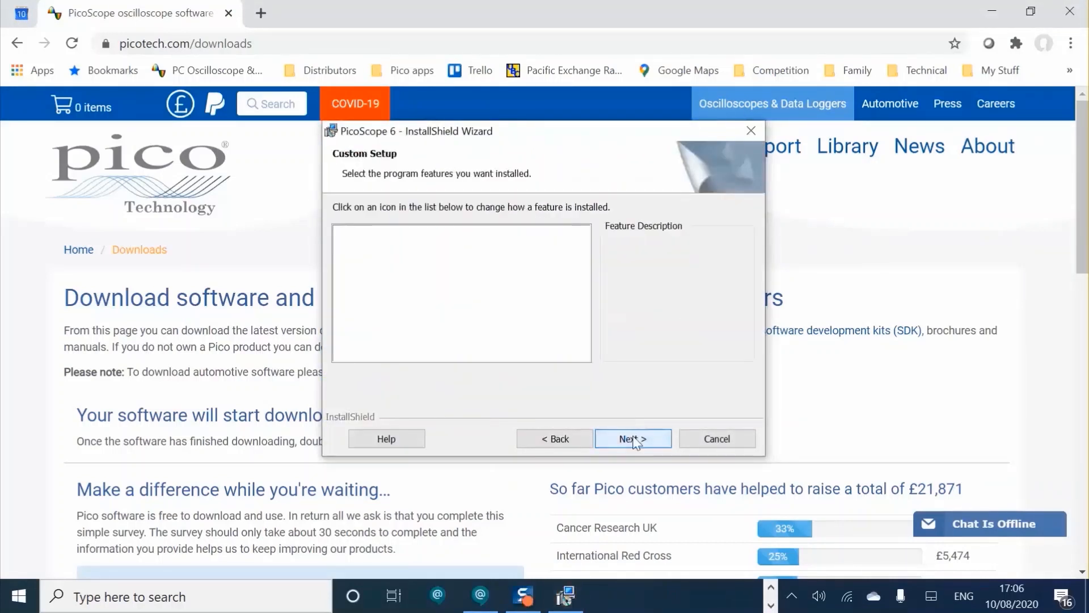
pyautogui.click(633, 440)
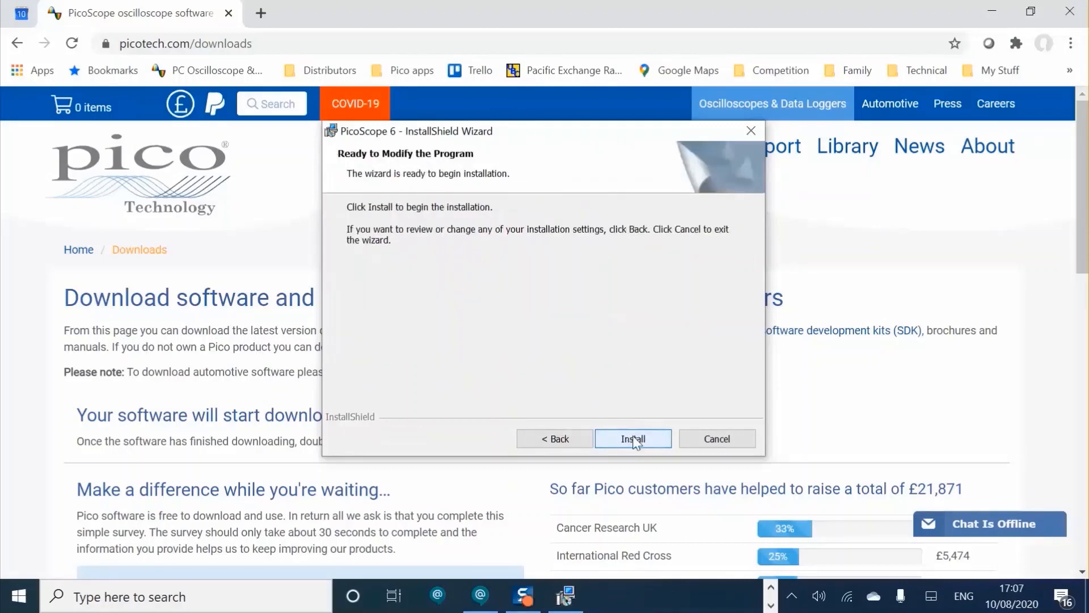
pyautogui.click(634, 440)
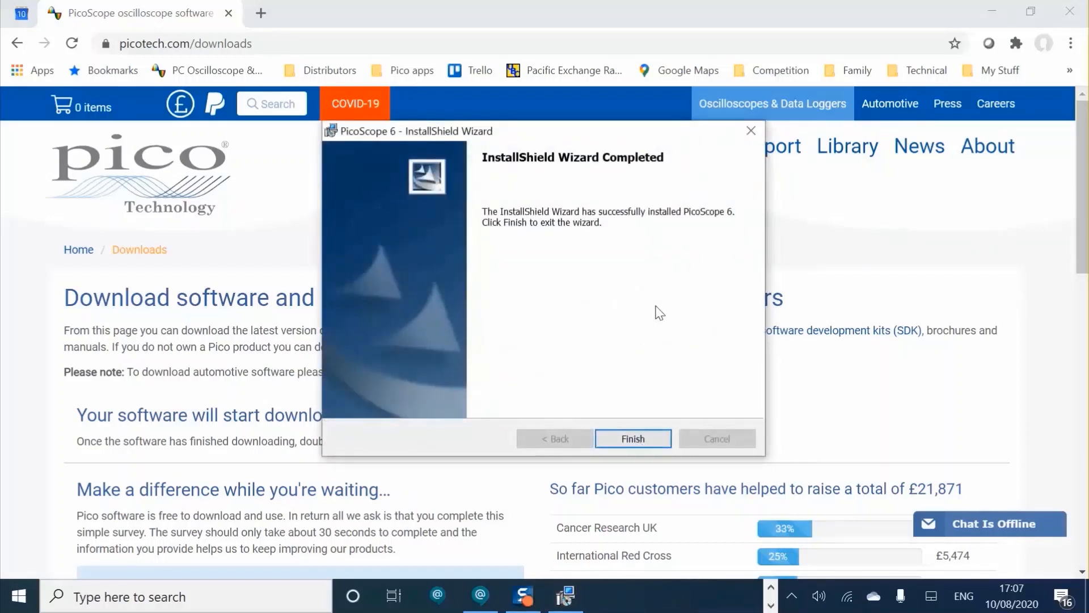
pyautogui.click(633, 439)
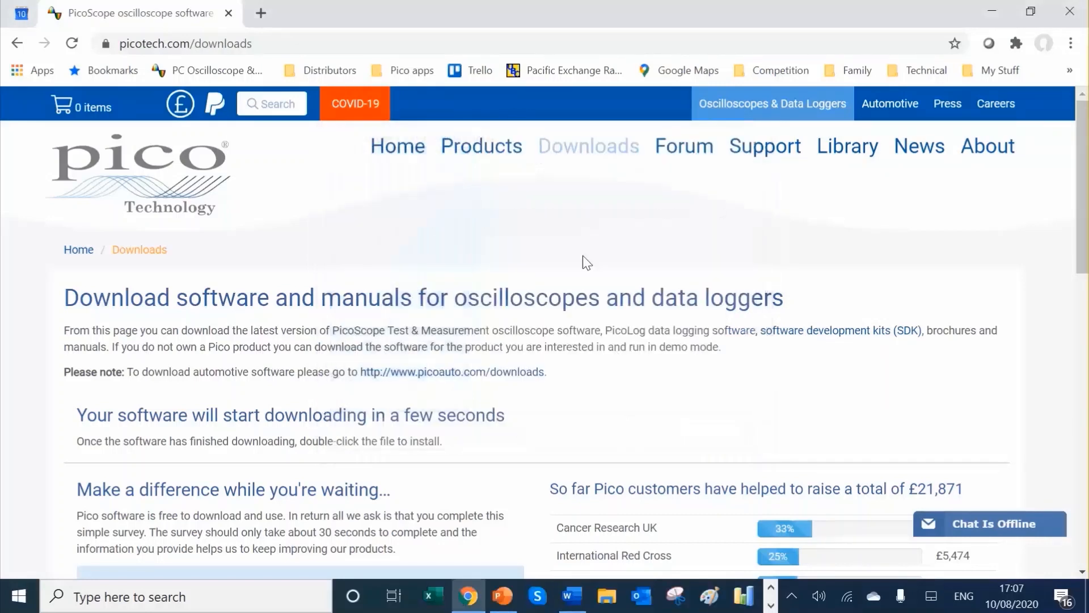
# - Put a PicoScope 6 shortcut from the Pico Technology program folder on the desktop and launch PicoScope 6 from it
pyautogui.click(988, 13)
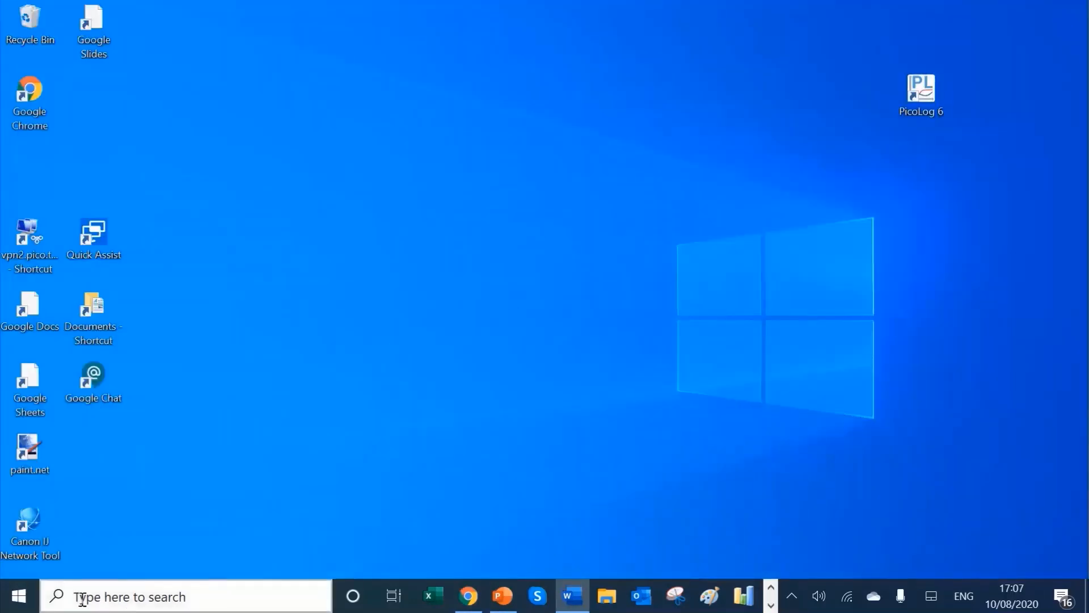
pyautogui.click(22, 603)
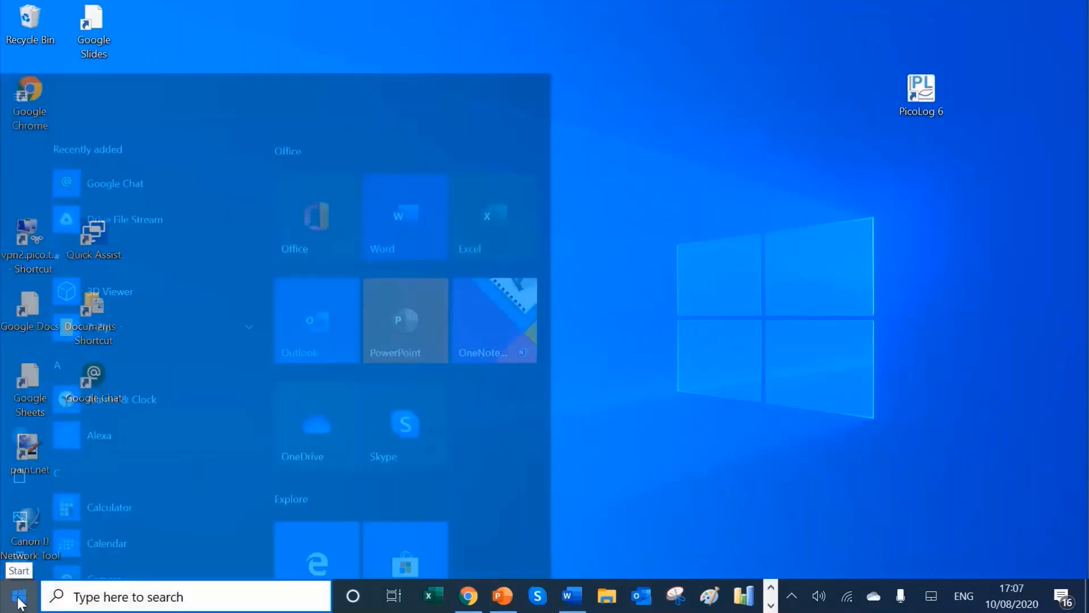
pyautogui.scroll(-6, 159, 294)
pyautogui.scroll(-8, 158, 295)
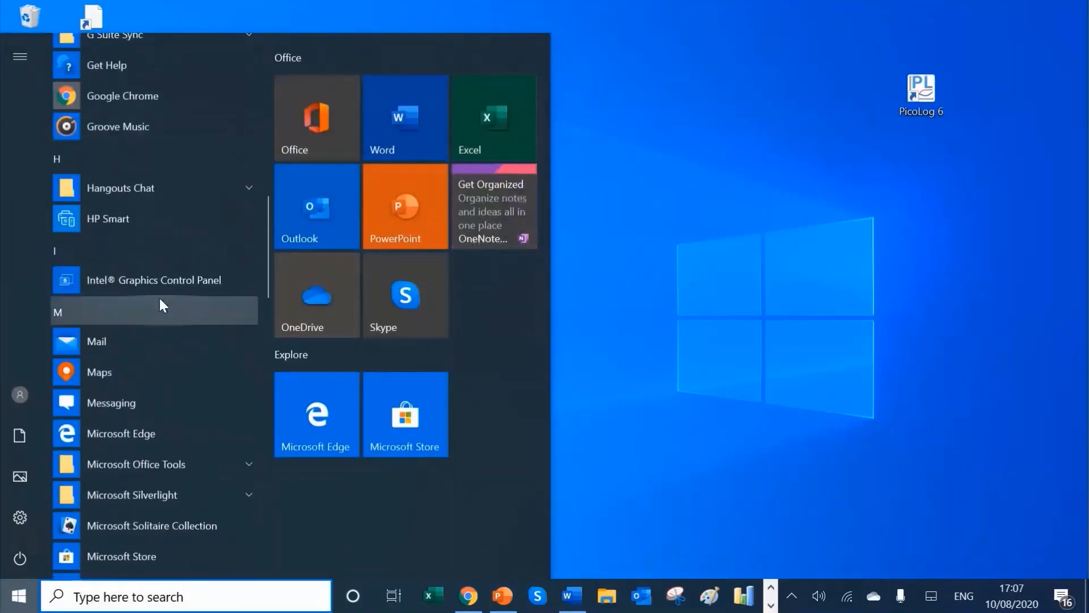
pyautogui.scroll(-5, 193, 281)
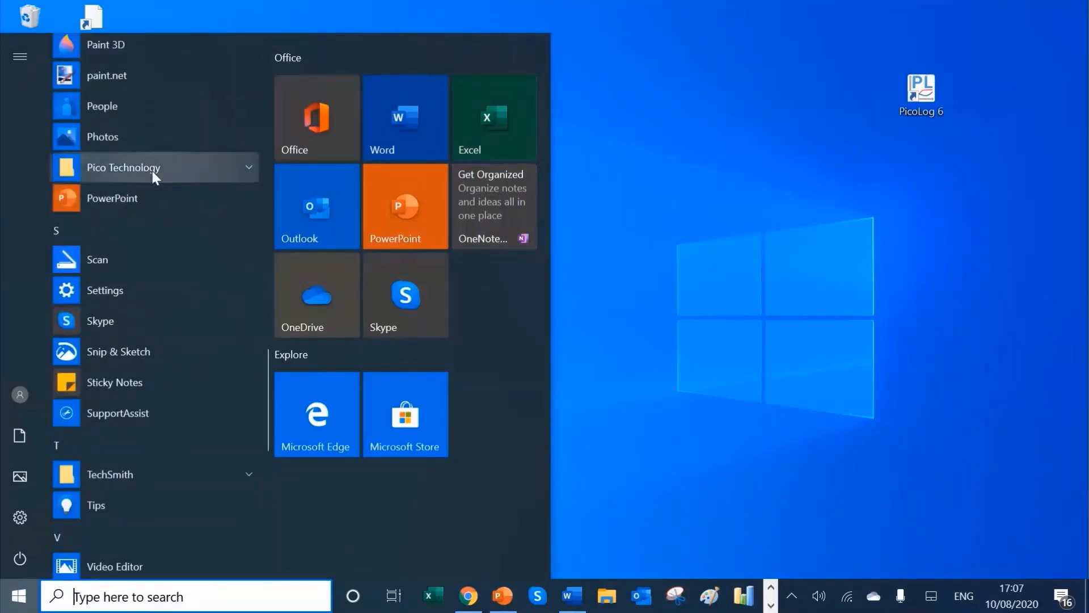
pyautogui.click(233, 165)
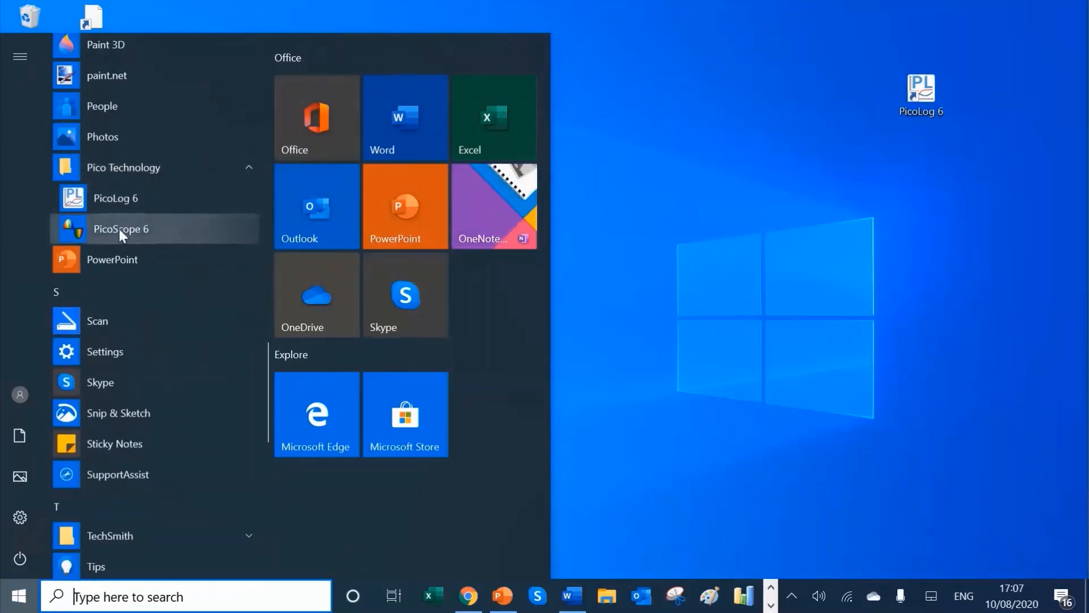
pyautogui.click(142, 229)
pyautogui.moveTo(143, 227); pyautogui.dragTo(1004, 92)
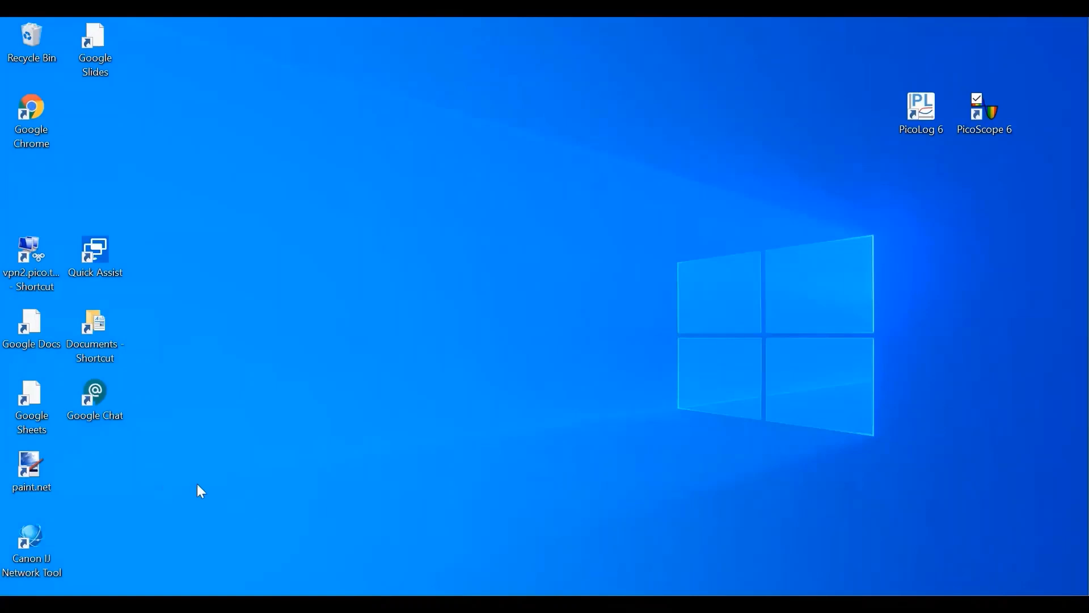
pyautogui.doubleClick(993, 129)
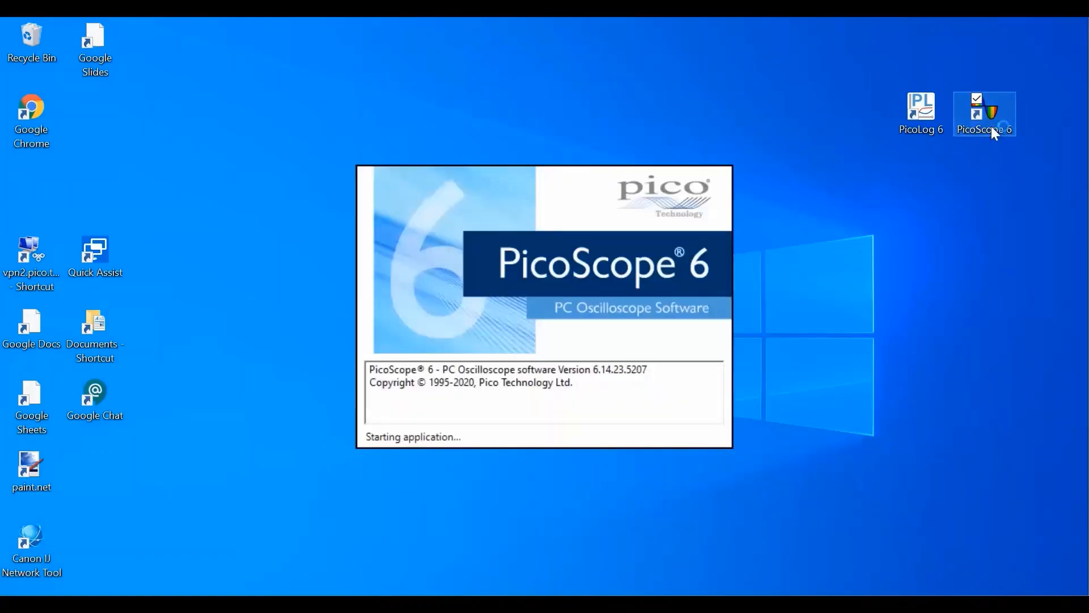
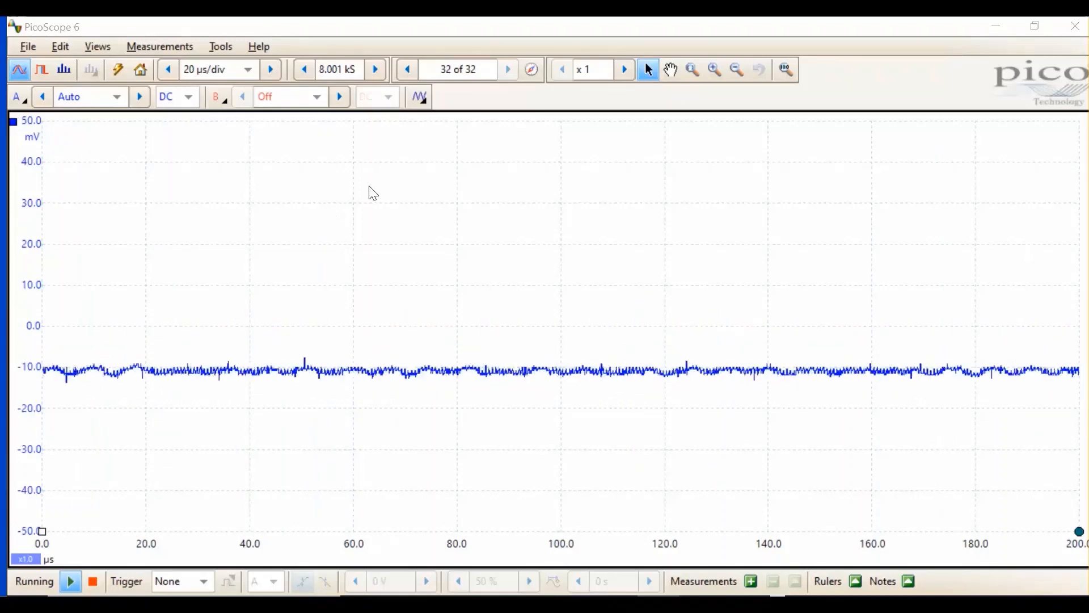
# - Turn on the signal generator's output with its existing square-wave settings and close its settings window
pyautogui.click(419, 97)
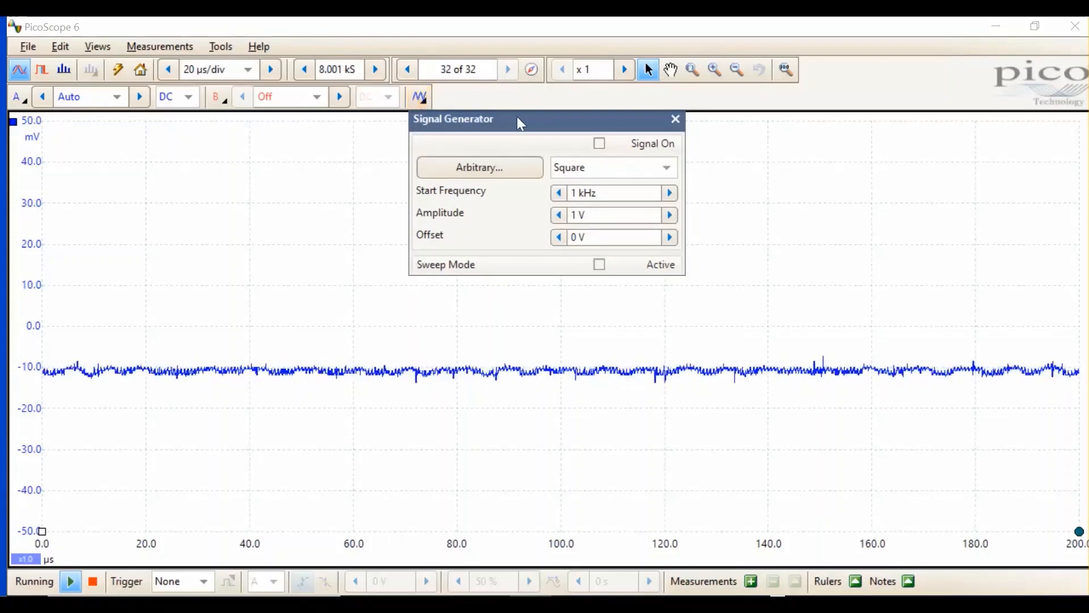
pyautogui.click(600, 144)
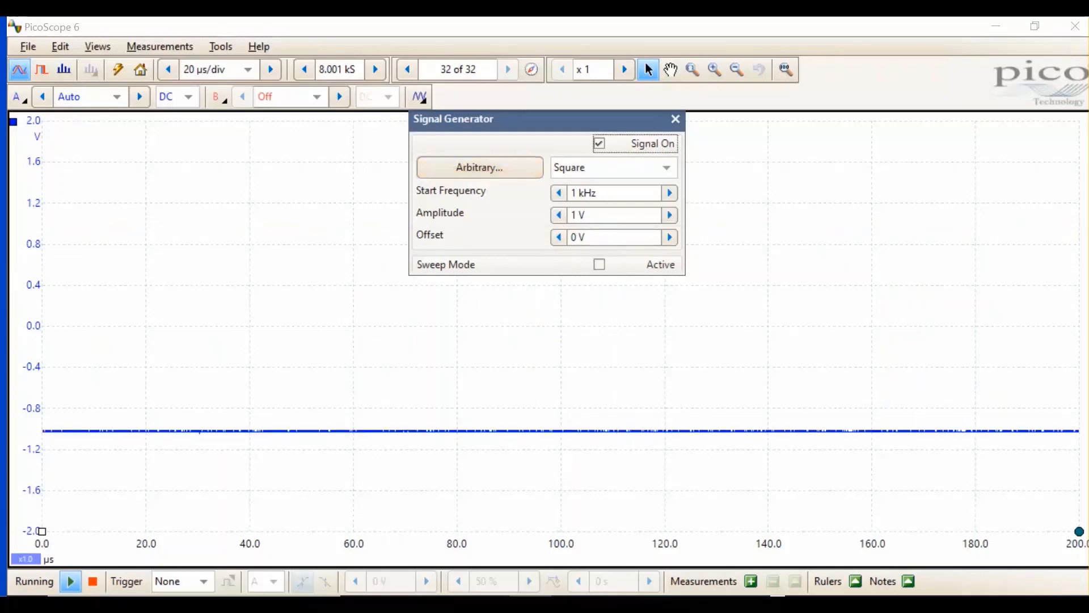
pyautogui.click(676, 119)
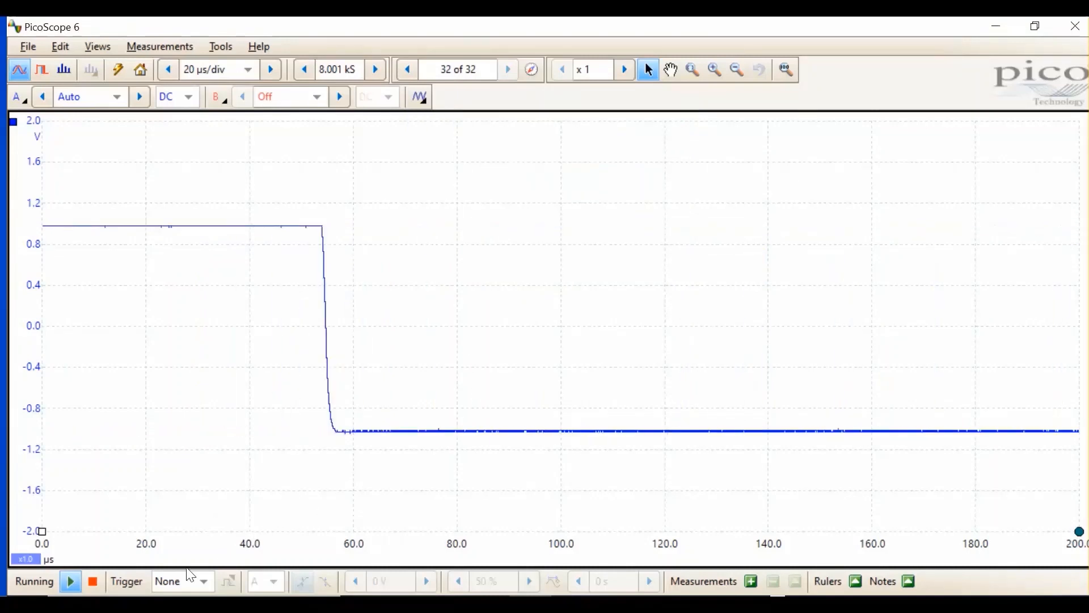
# - Set the trigger mode to Auto, try the falling edge and return to the rising edge
pyautogui.click(199, 581)
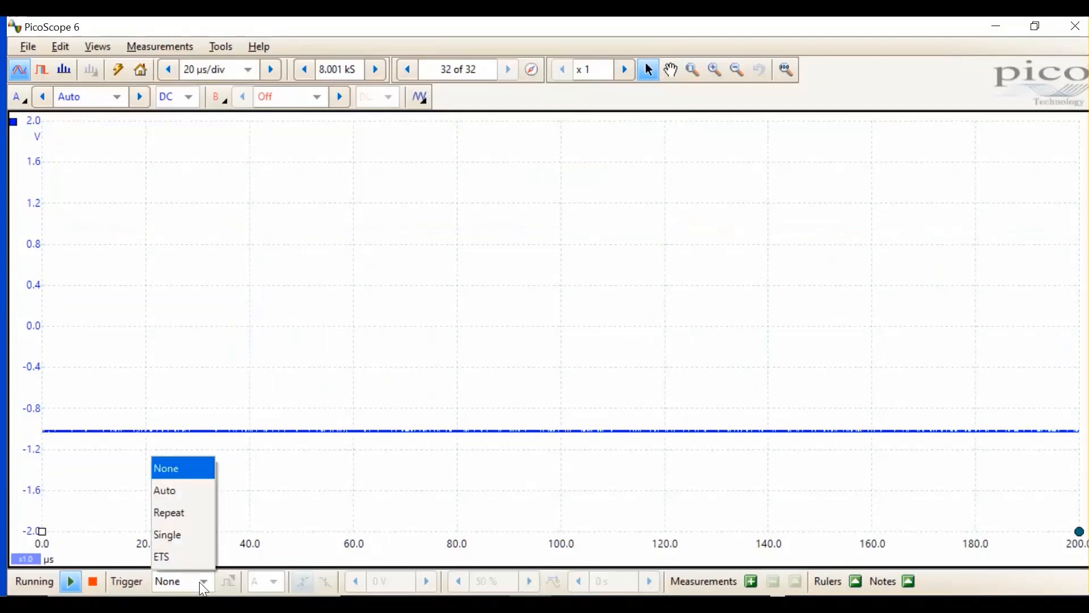
pyautogui.click(184, 491)
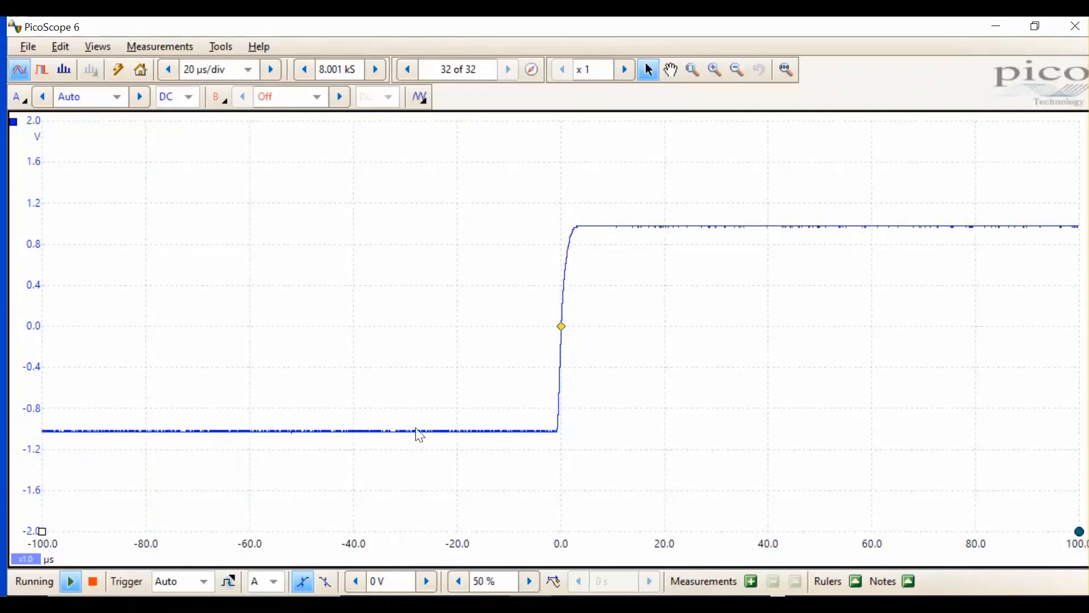
pyautogui.click(325, 582)
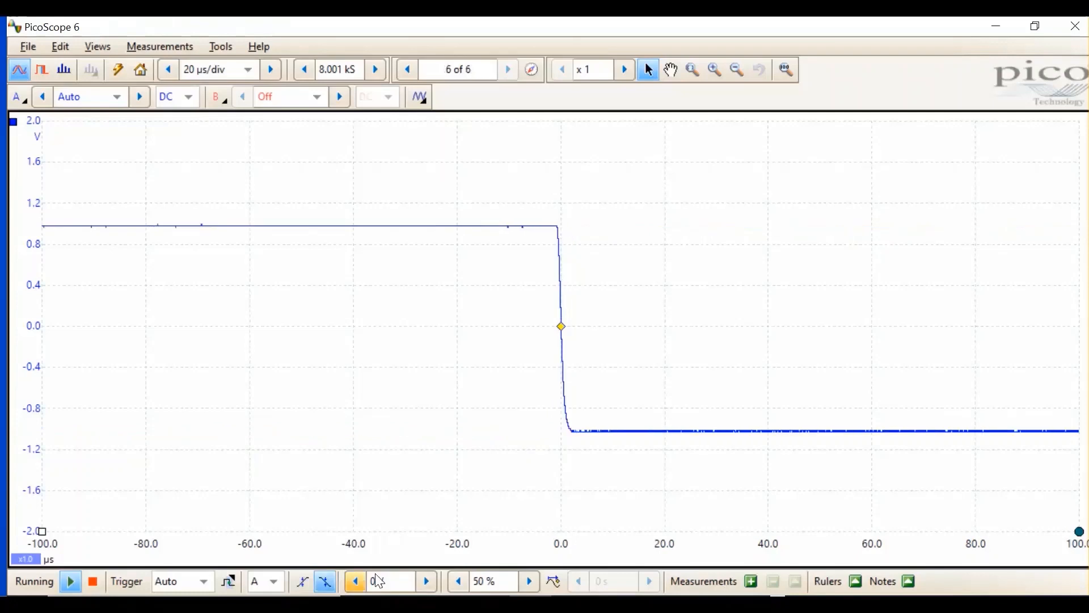
pyautogui.click(302, 582)
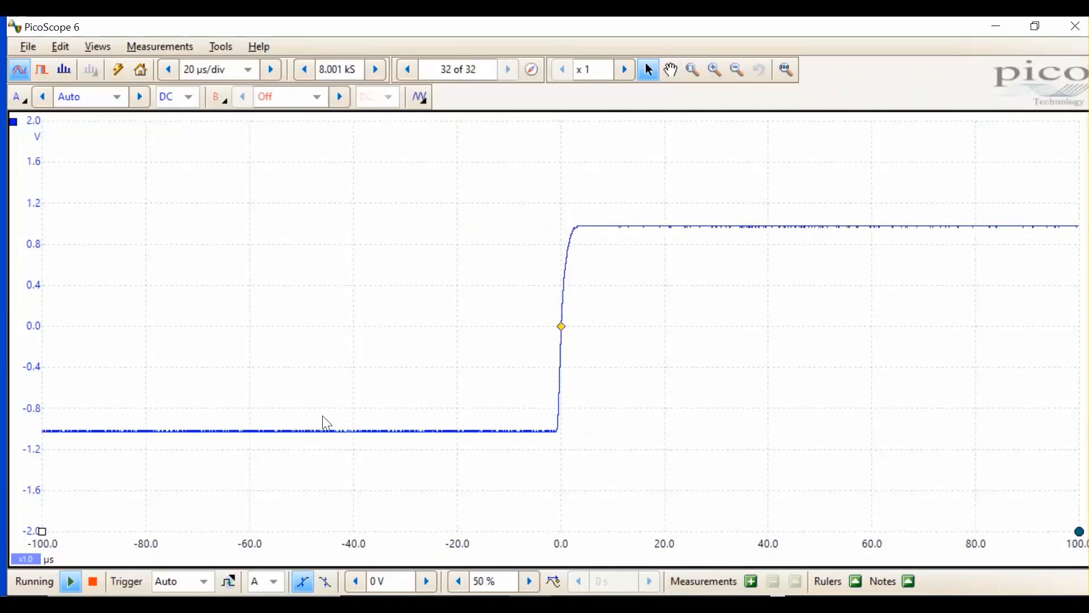
# - Review the available advanced trigger types, leaving the Simple Edge trigger as it is
pyautogui.click(229, 582)
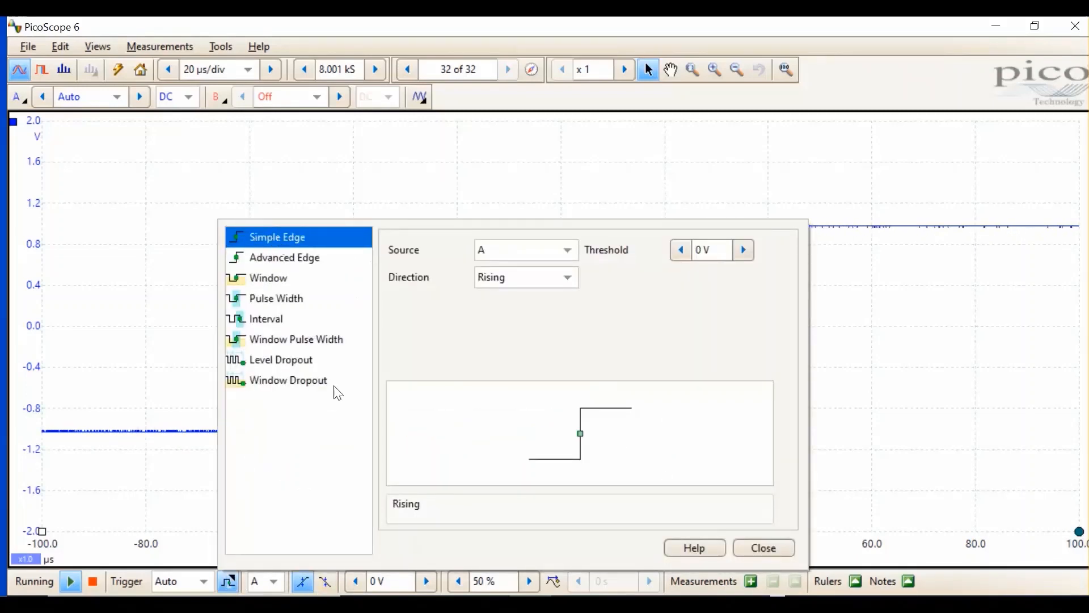
pyautogui.click(477, 179)
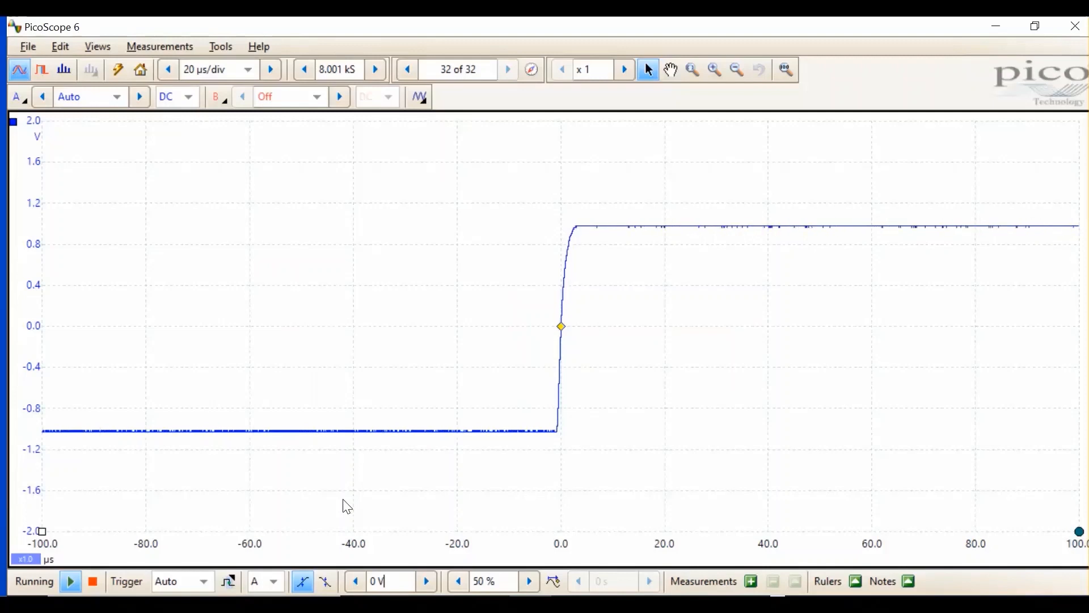
# - Set the trigger threshold to 0.5 V and raise it in increments to 900 mV
pyautogui.click(374, 580)
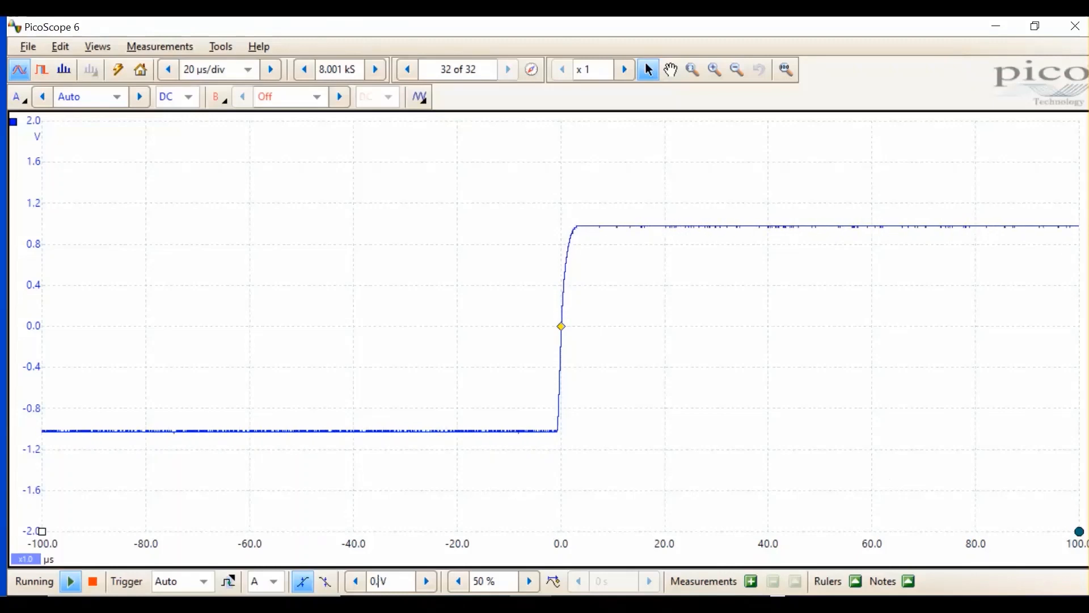
pyautogui.write('.5')
pyautogui.press('Return')
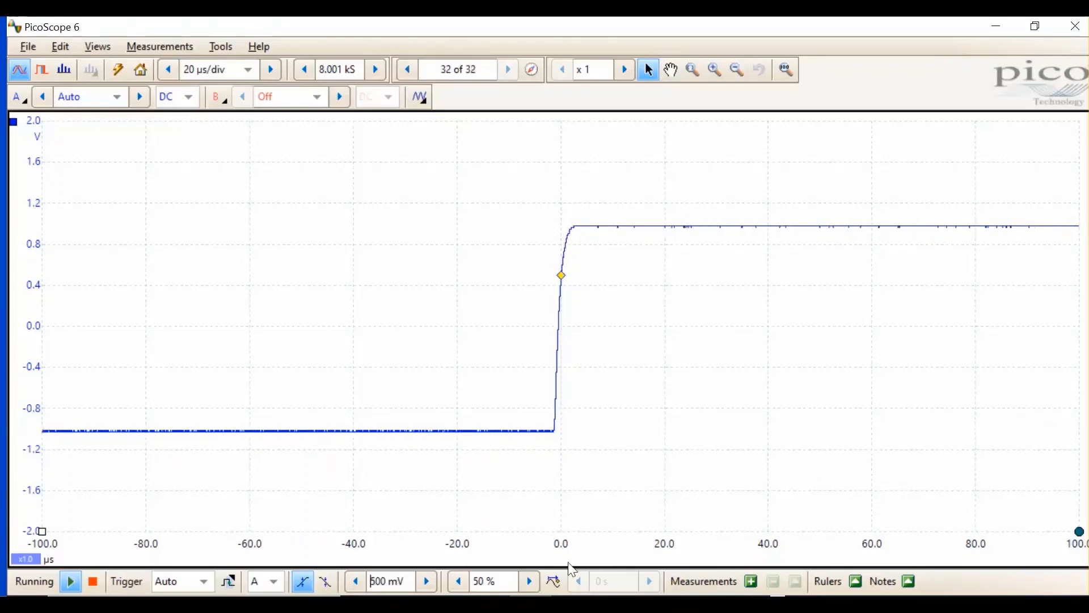
pyautogui.click(425, 590)
pyautogui.click(425, 590)
pyautogui.click(425, 590)
pyautogui.click(425, 590)
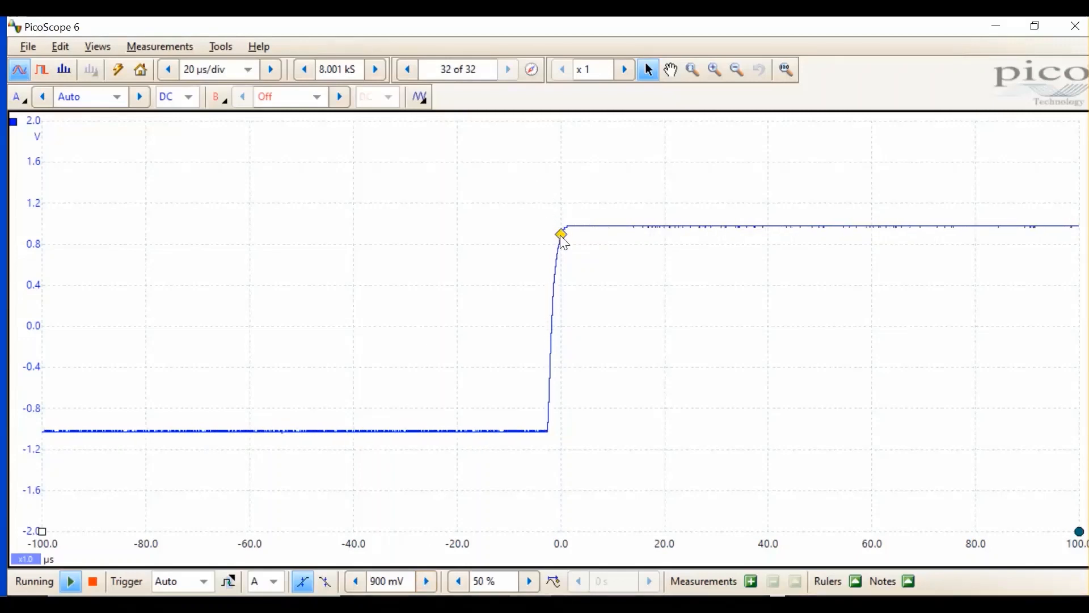
# - Raise the trigger marker above the waveform to about 1.61 V and set the trigger mode to Repeat
pyautogui.moveTo(561, 230); pyautogui.dragTo(562, 161)
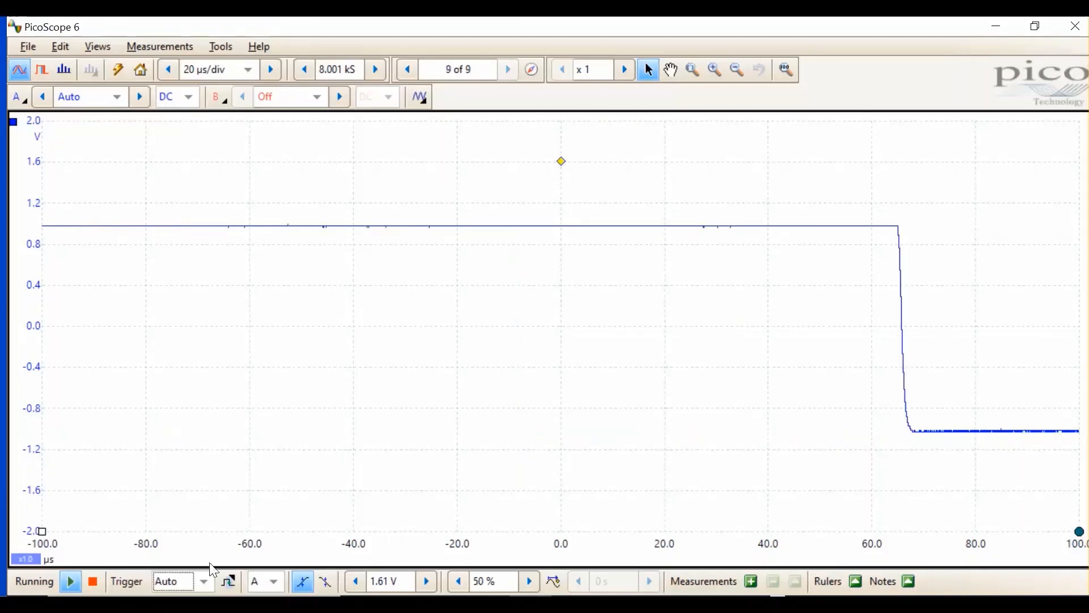
pyautogui.click(199, 582)
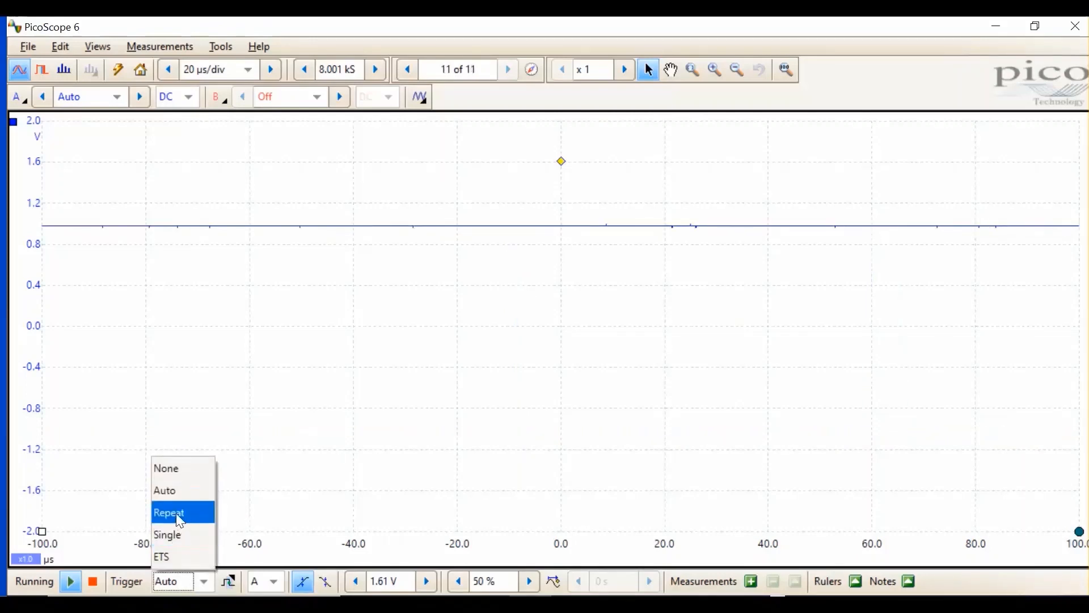
pyautogui.click(177, 514)
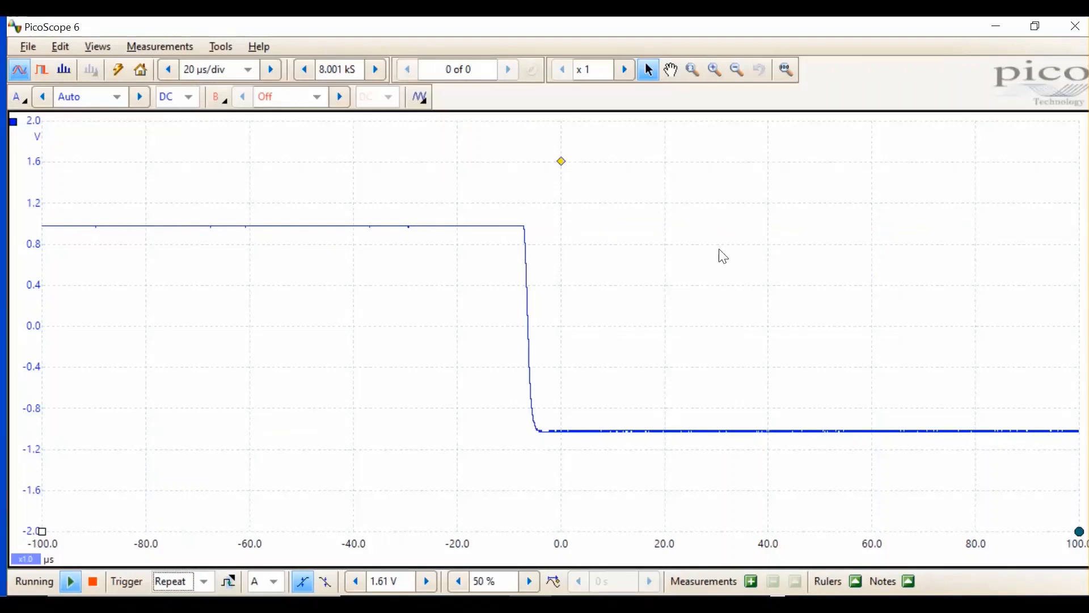
# - Lower the trigger marker back onto the square wave's rising edge at about 133 mV
pyautogui.click(561, 162)
pyautogui.moveTo(565, 165); pyautogui.dragTo(564, 314)
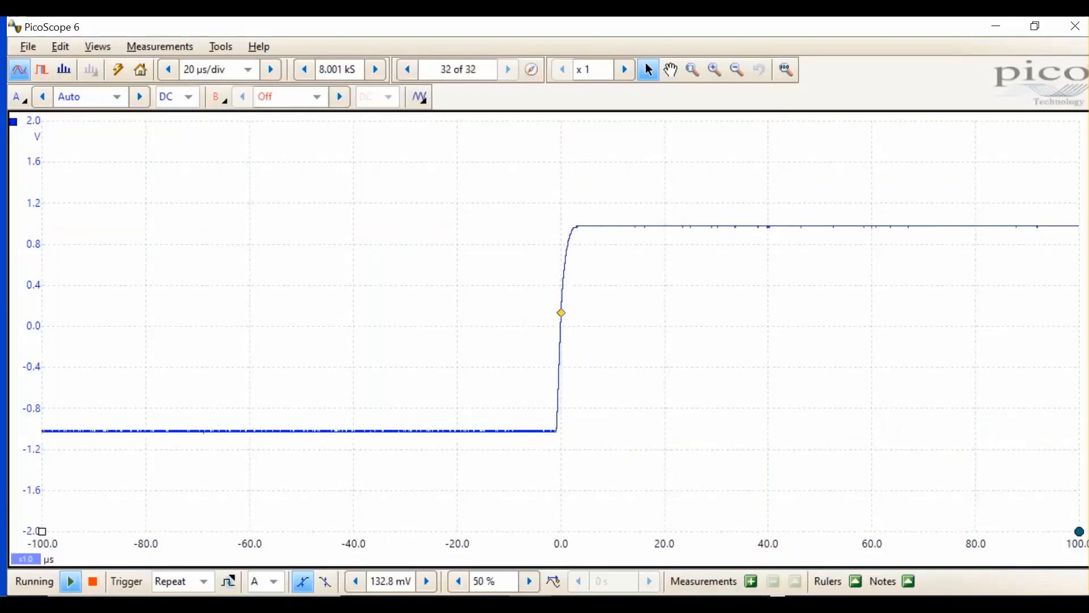
# - Set the trigger mode to Single and start two further captures, leaving the mode unchanged after reviewing the ETS option
pyautogui.click(204, 581)
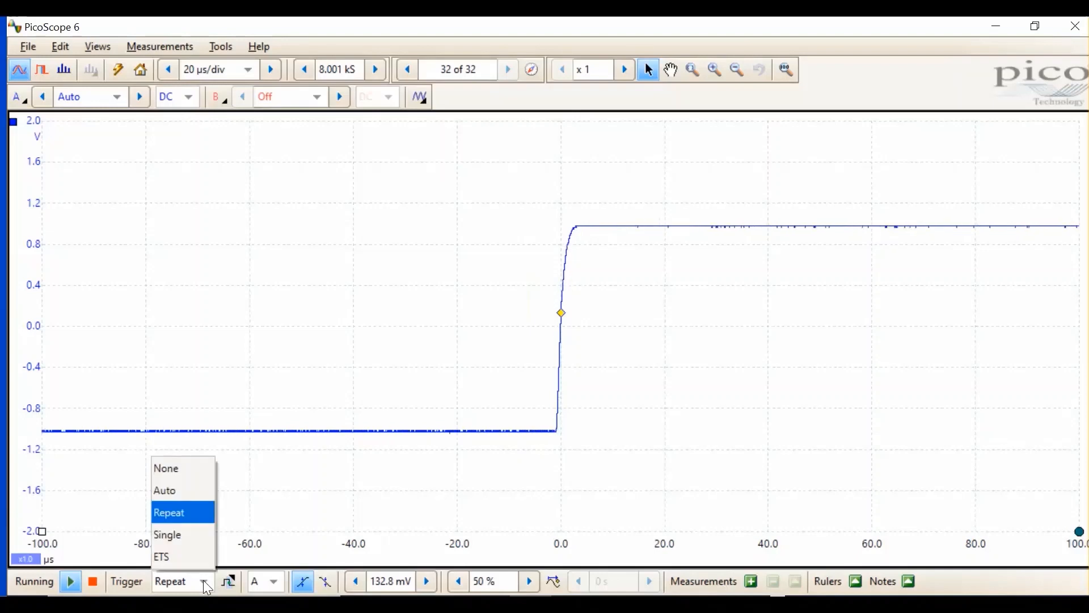
pyautogui.click(185, 535)
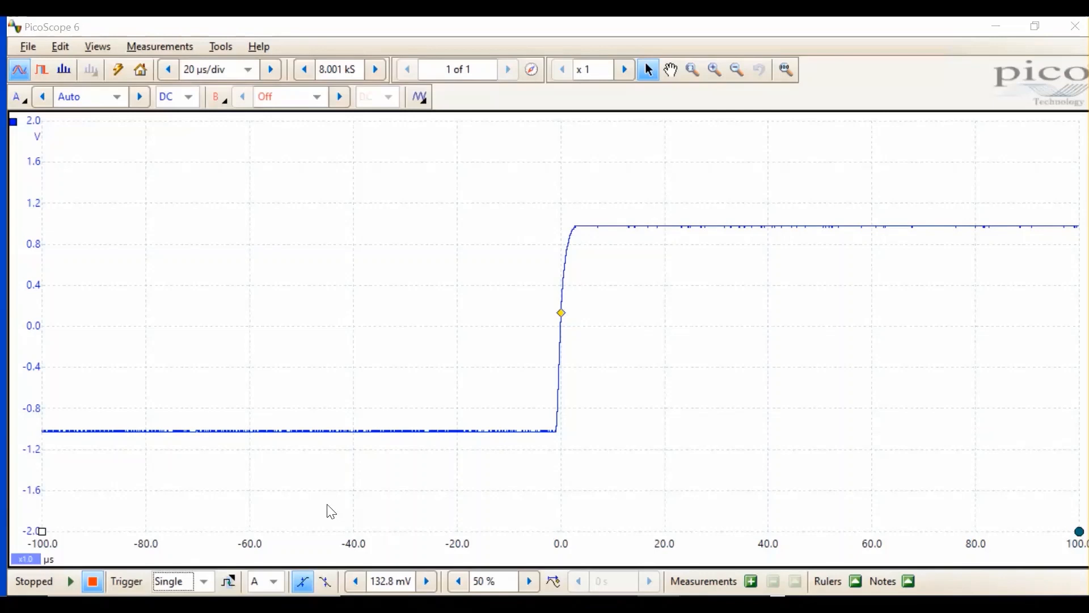
pyautogui.click(68, 581)
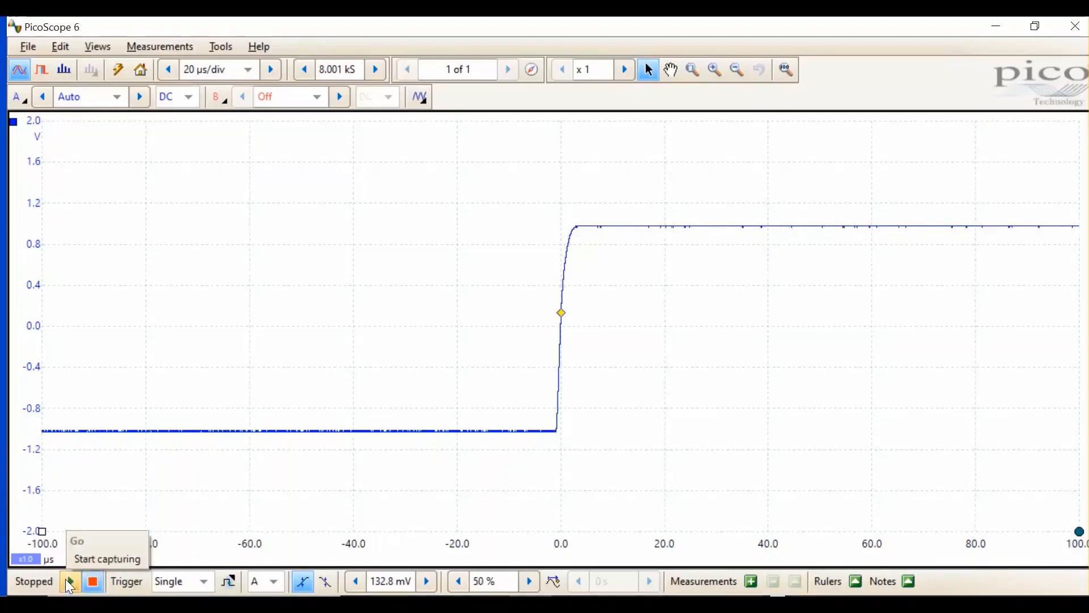
pyautogui.click(68, 581)
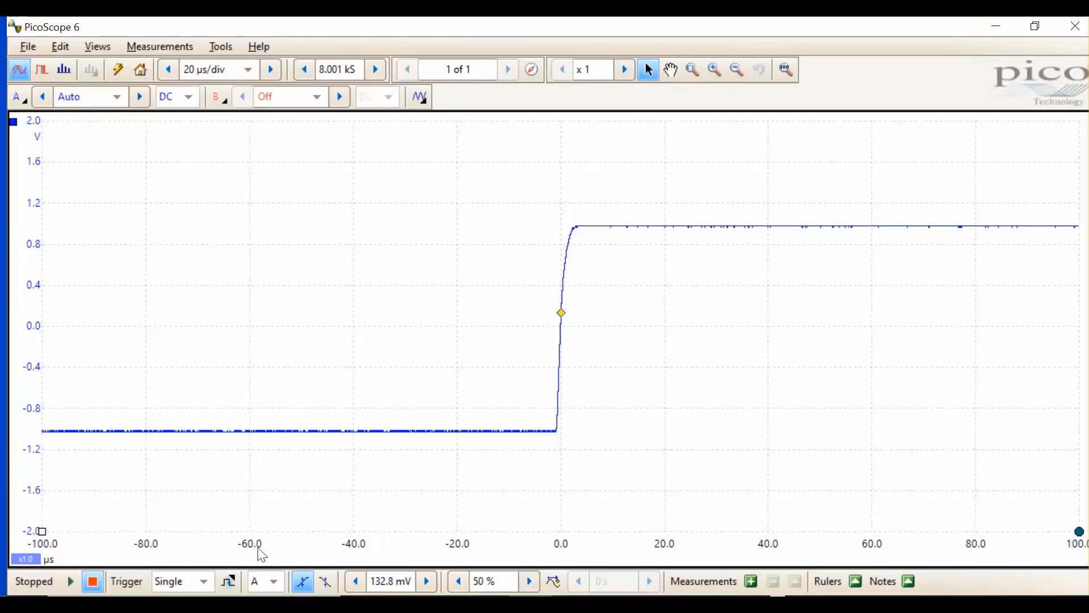
pyautogui.click(207, 582)
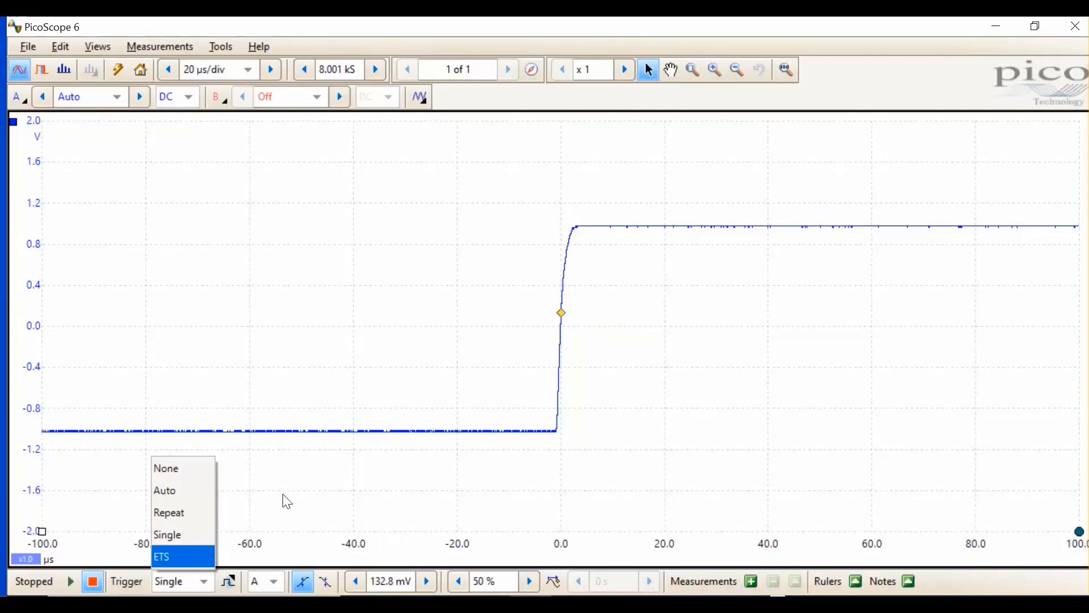
pyautogui.click(335, 497)
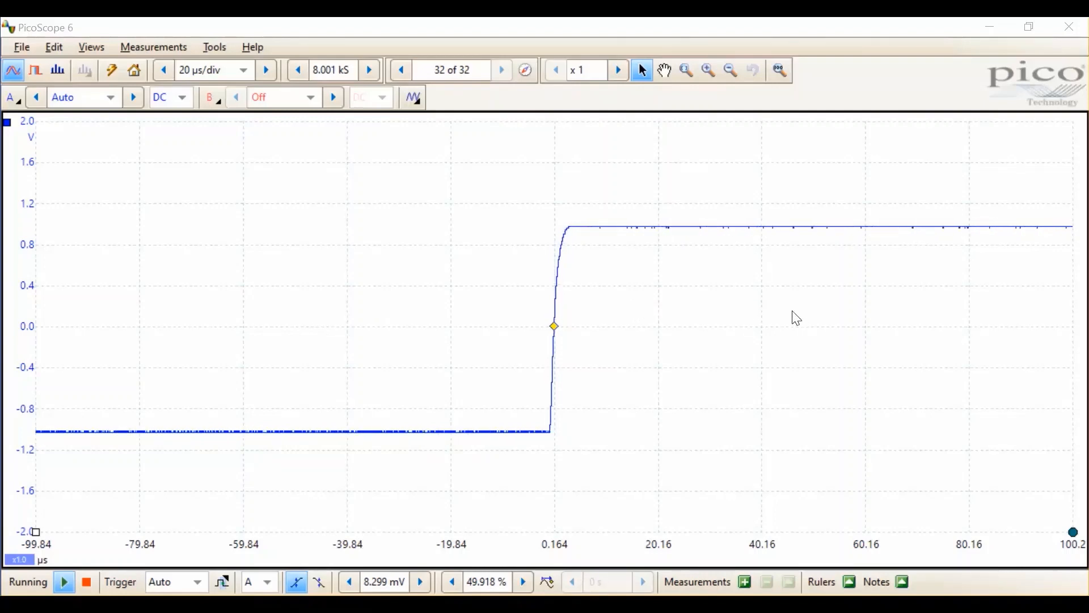
# - Reposition the trigger marker on the rising edge near 0 V at the centre of the time axis
pyautogui.moveTo(556, 336)
pyautogui.mouseDown()
pyautogui.moveTo(141, 337)
pyautogui.moveTo(970, 339)
pyautogui.moveTo(573, 309)
pyautogui.moveTo(548, 289)
pyautogui.moveTo(554, 329)
pyautogui.mouseUp()
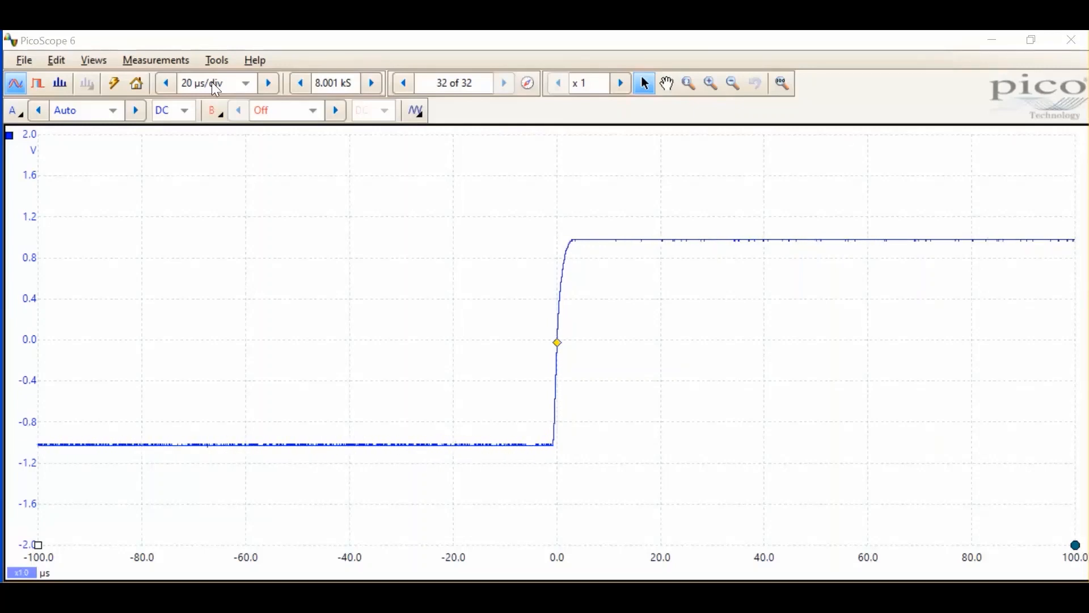
# - Review the available timebase values and increase the timebase in increments to 500 µs/div
pyautogui.click(244, 85)
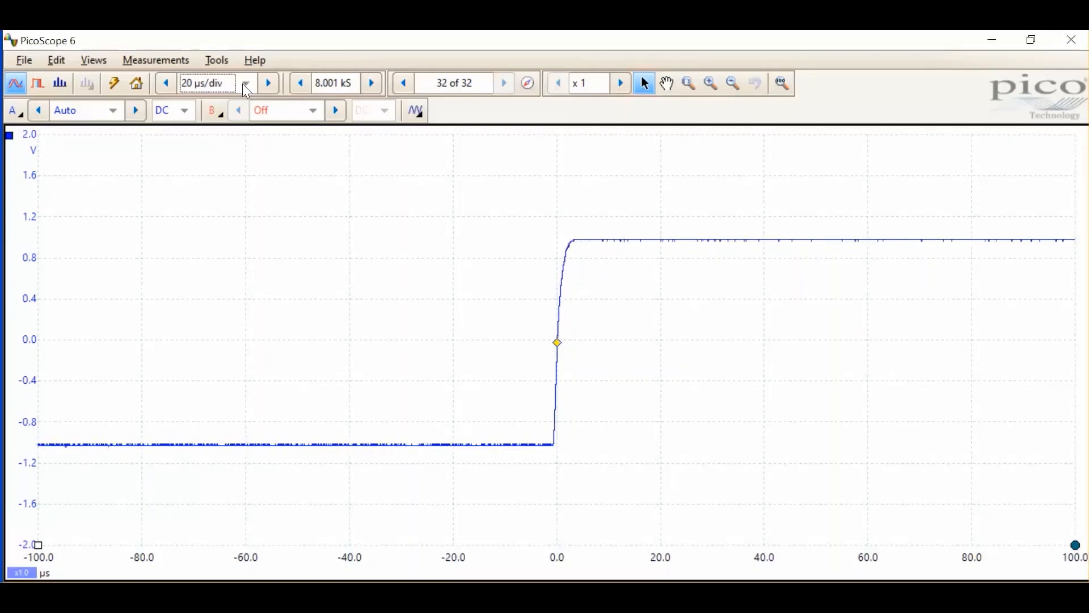
pyautogui.click(245, 85)
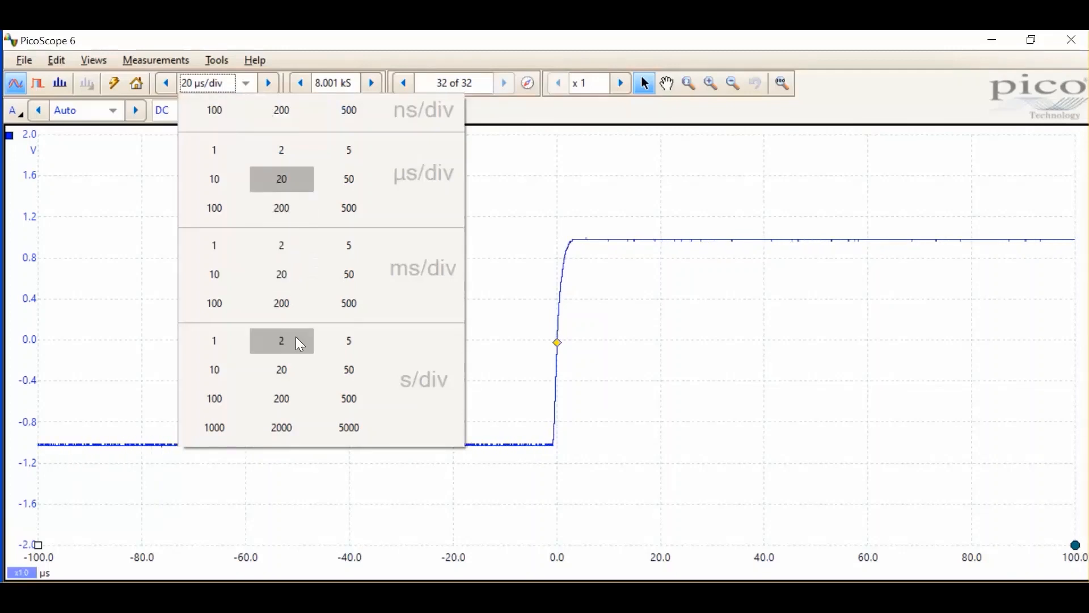
pyautogui.click(247, 91)
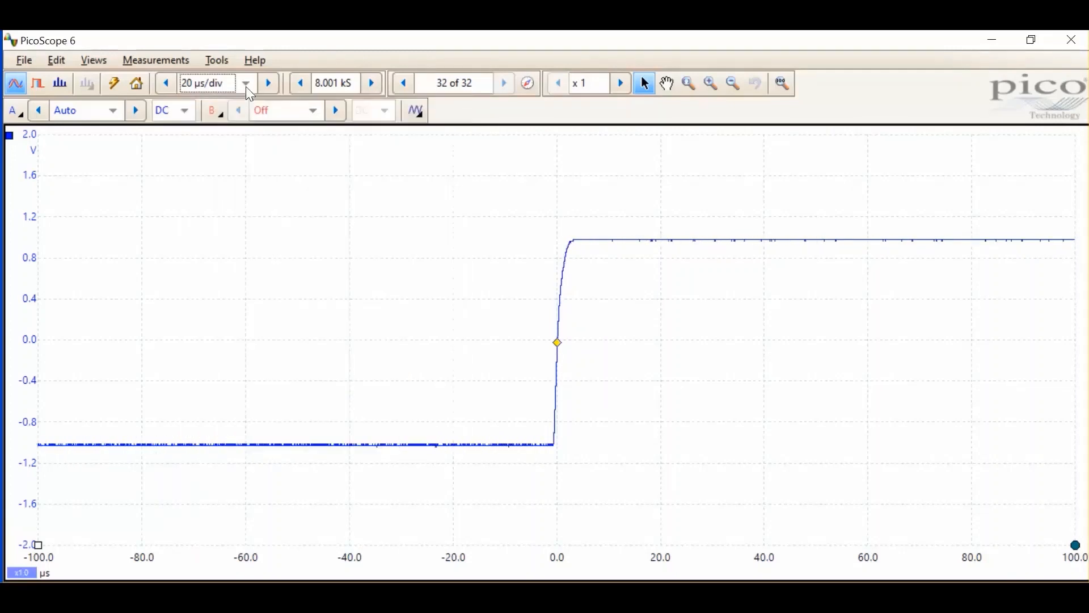
pyautogui.click(268, 86)
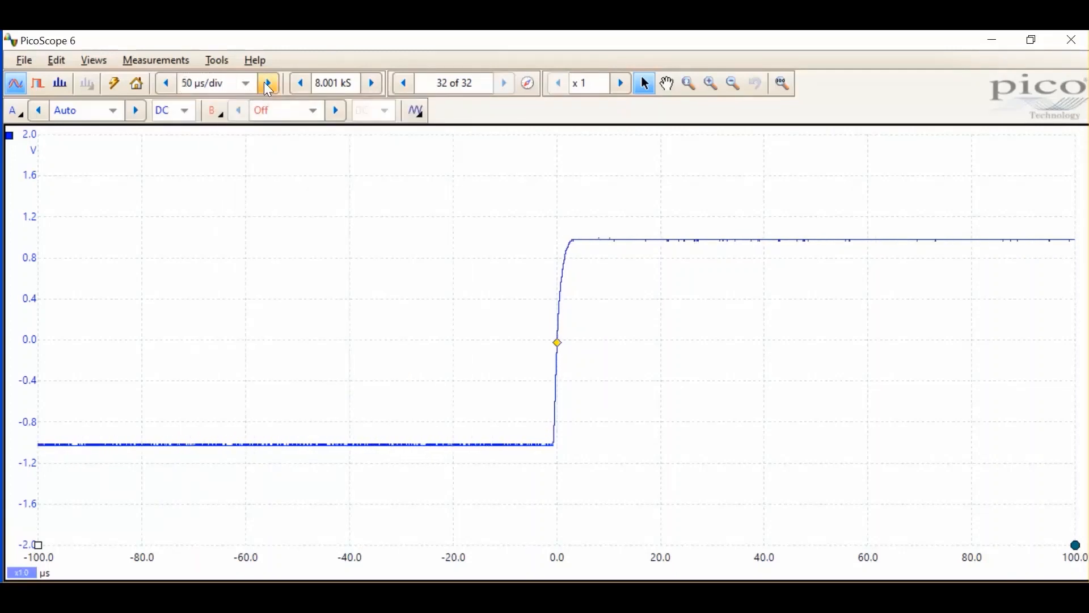
pyautogui.click(269, 87)
pyautogui.click(268, 85)
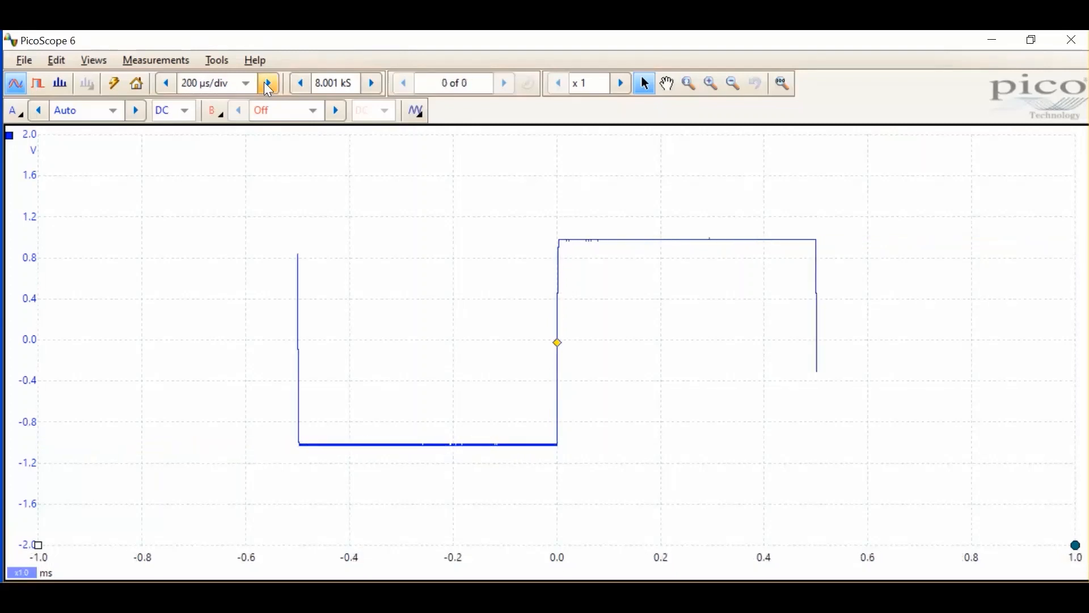
pyautogui.click(268, 86)
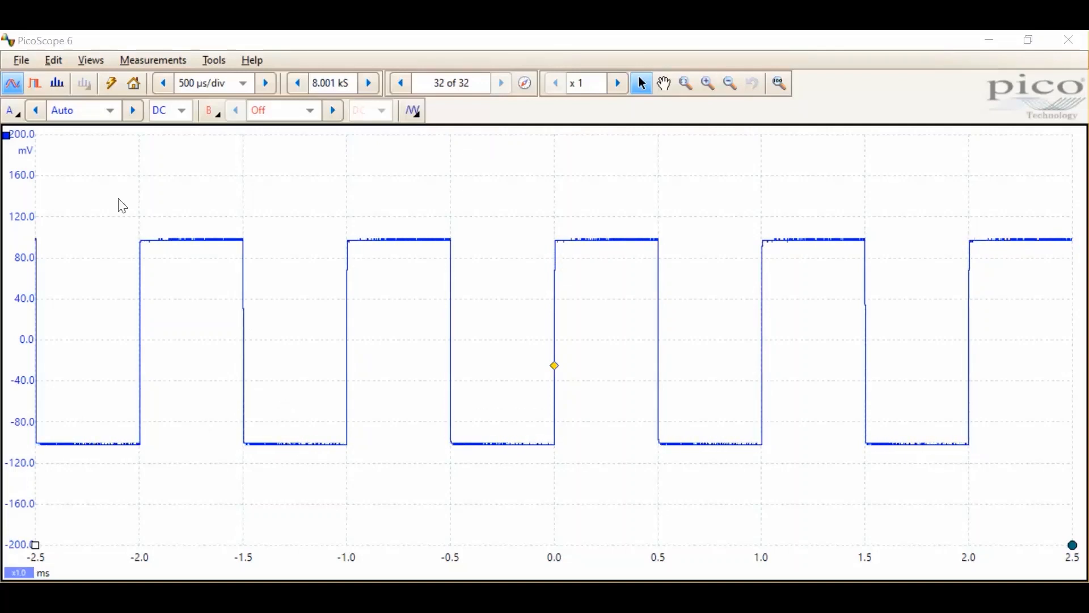
# - Set channel A's probe to the built-in x10 option and close the channel options
pyautogui.click(11, 110)
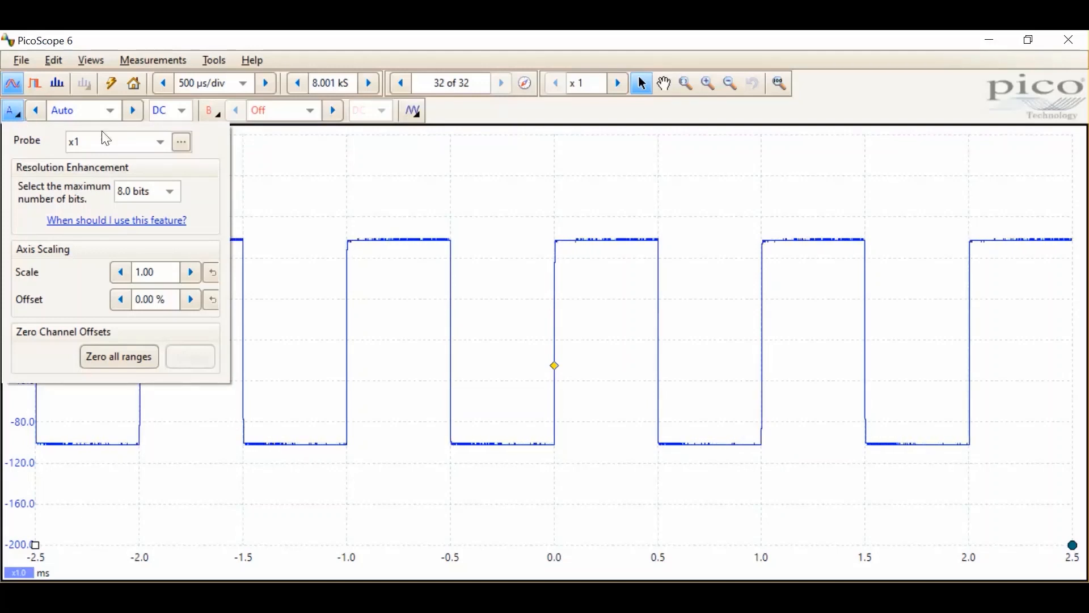
pyautogui.click(157, 142)
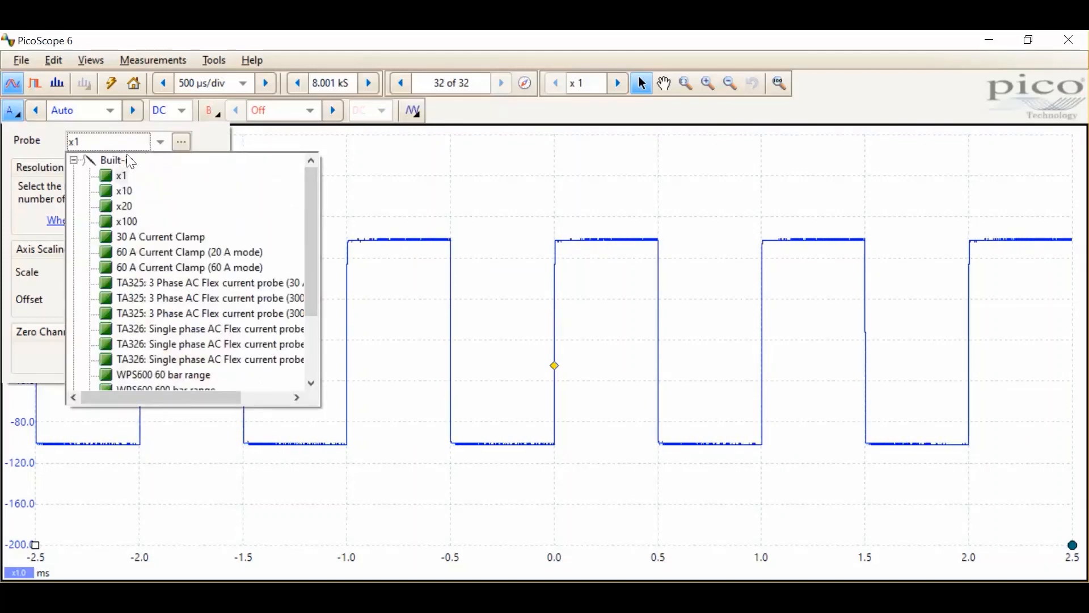
pyautogui.click(123, 193)
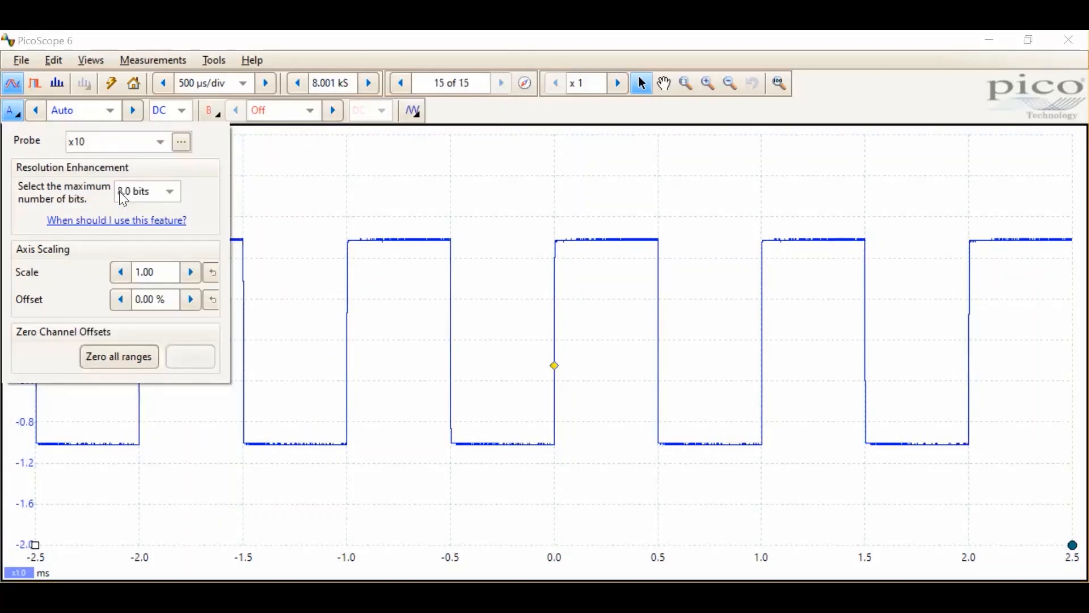
pyautogui.click(278, 208)
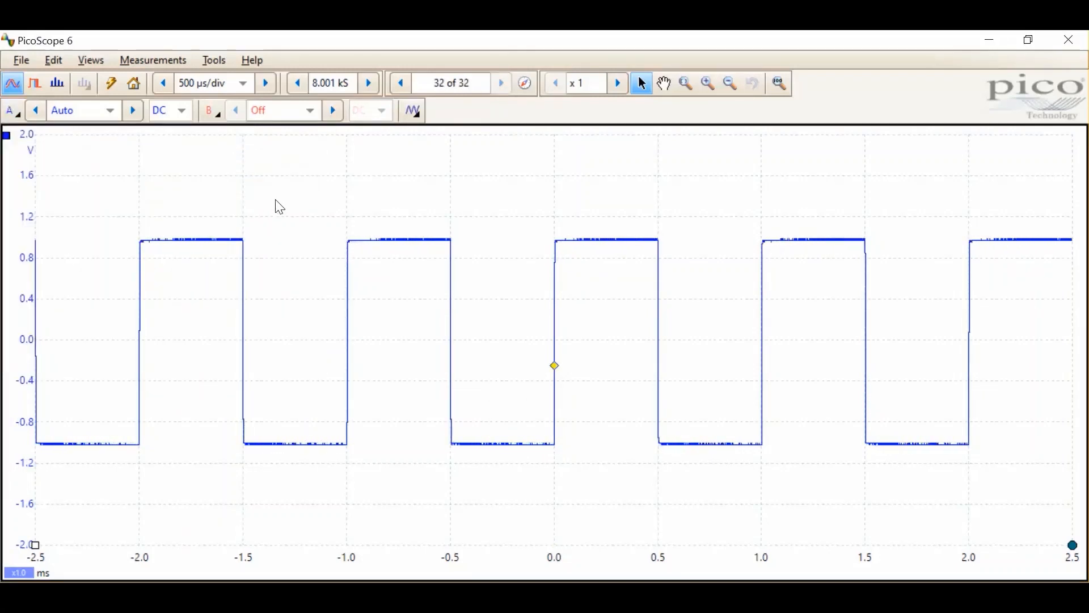